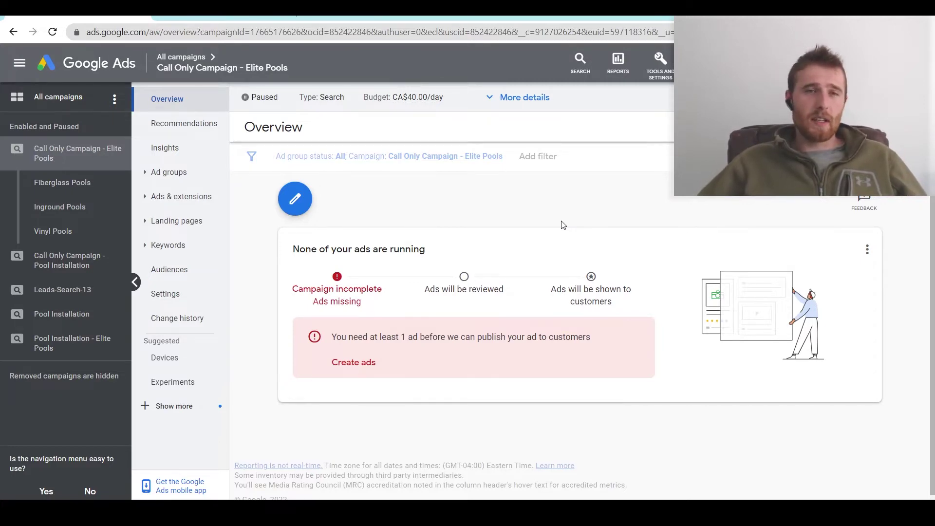
# Switch to the Google Ads Help article on audience targeting and read the audience segment types for Display and Search campaigns
pyautogui.hotkey('ctrl', 'Tab')
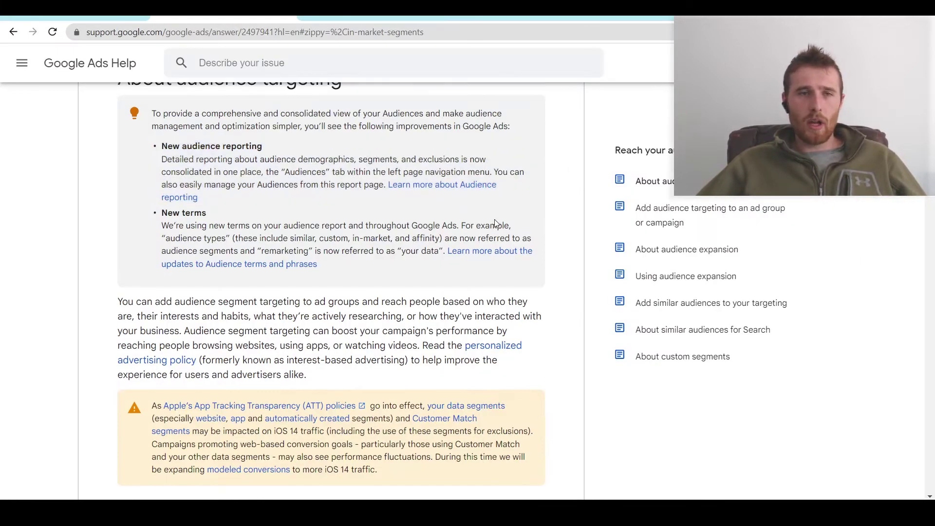
pyautogui.scroll(2, 496, 223)
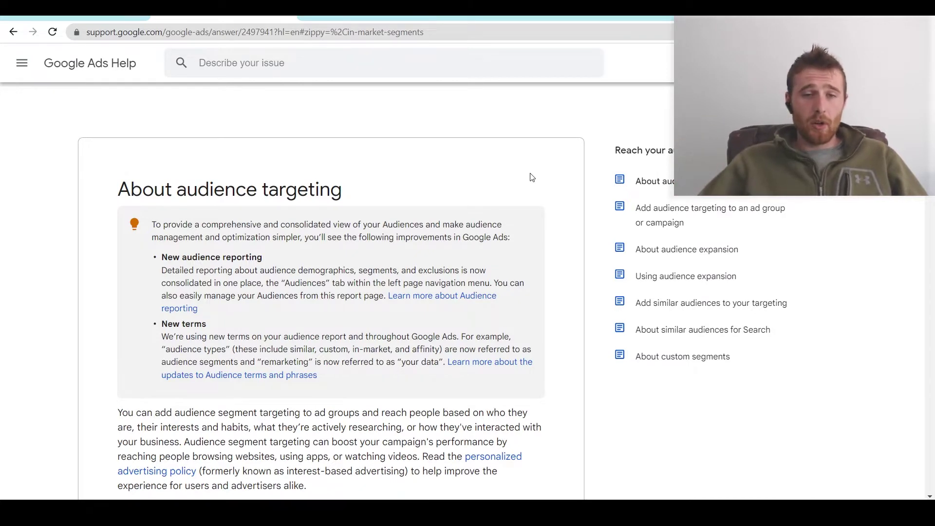
pyautogui.middleClick(544, 217)
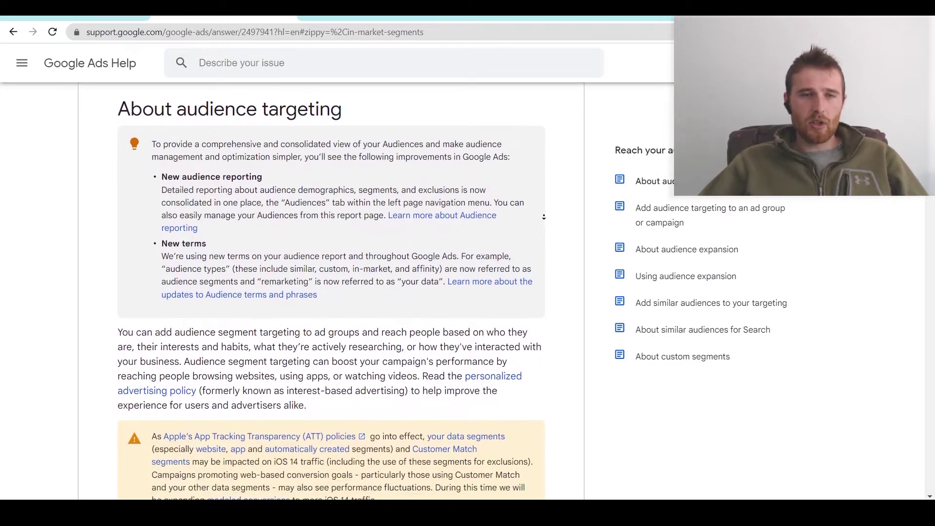
pyautogui.click(554, 219)
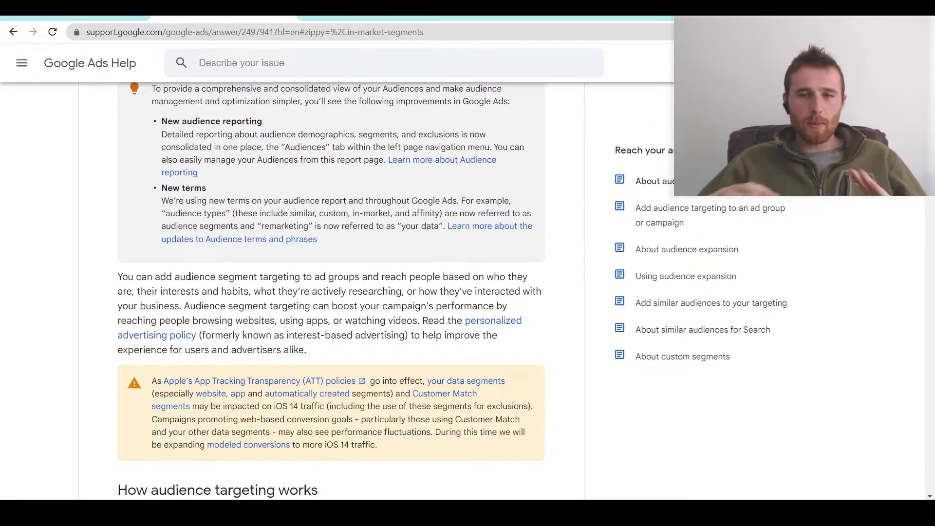
pyautogui.middleClick(91, 294)
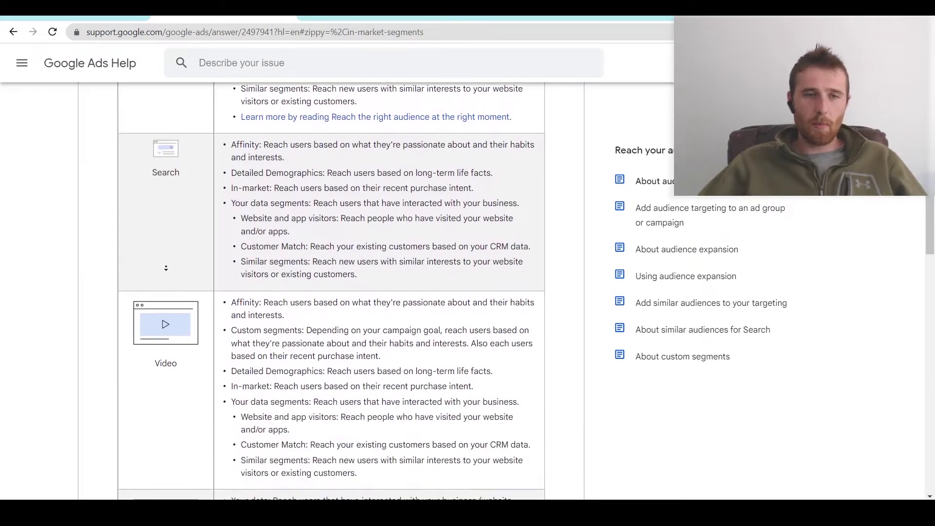
pyautogui.click(257, 296)
pyautogui.scroll(5, 199, 298)
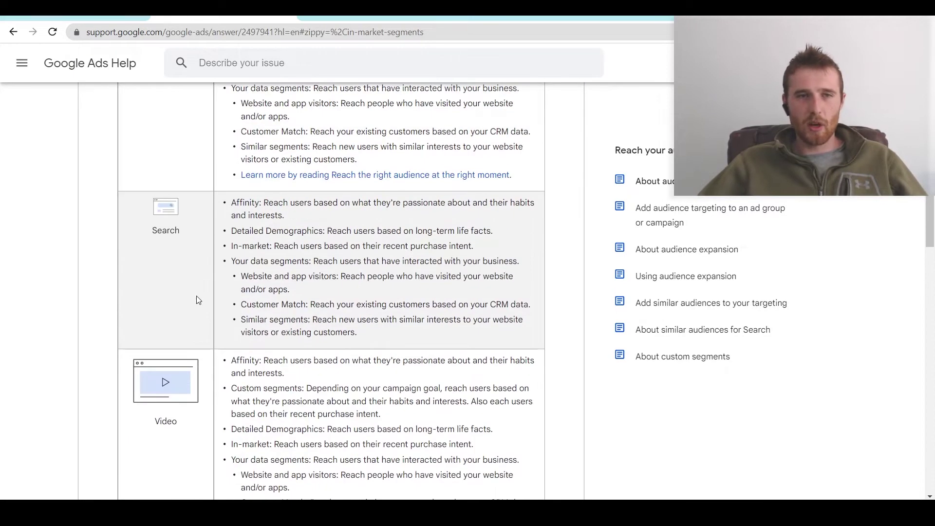
pyautogui.scroll(3, 185, 335)
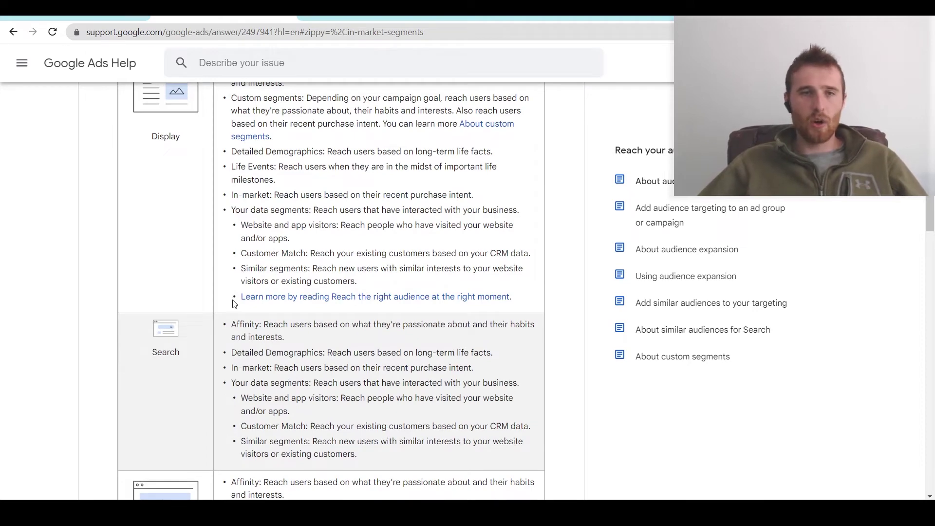
pyautogui.scroll(3, 232, 302)
pyautogui.scroll(3, 438, 210)
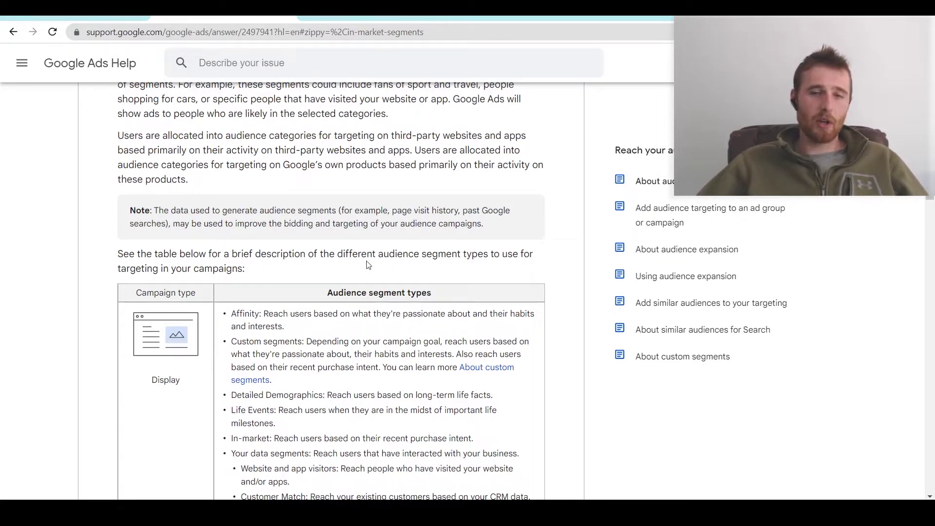
pyautogui.scroll(-2, 414, 248)
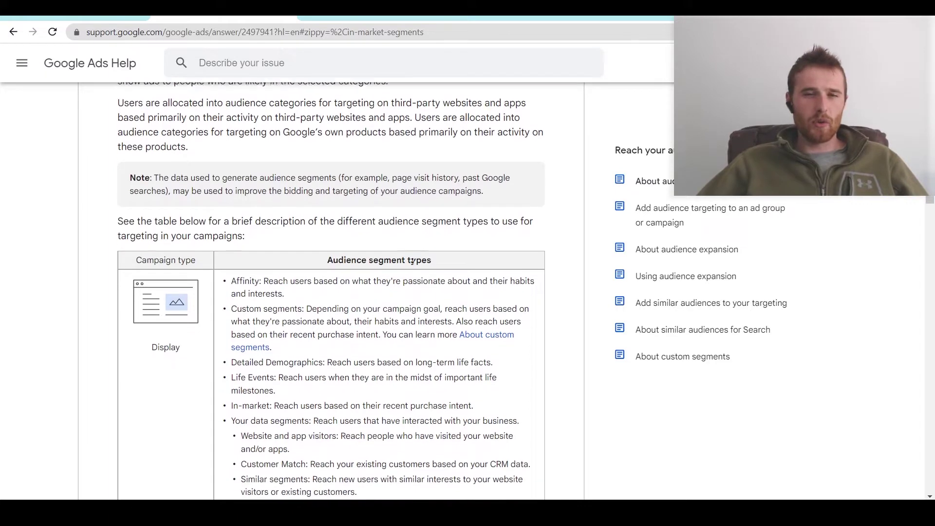
pyautogui.scroll(-1, 413, 261)
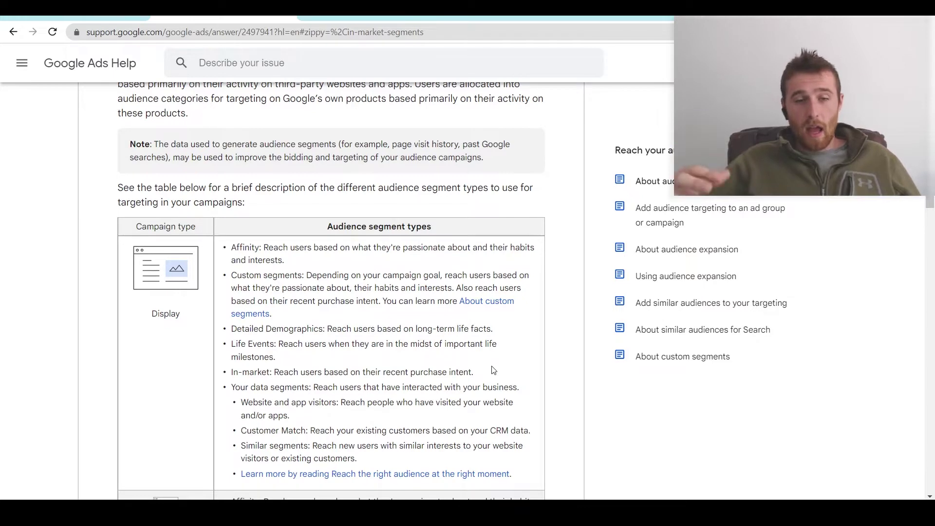
pyautogui.scroll(-1, 526, 433)
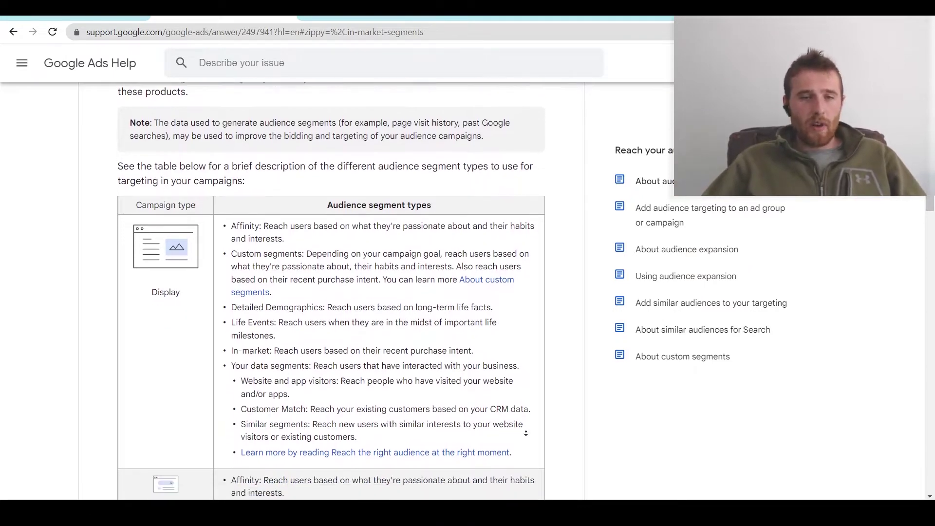
pyautogui.scroll(-4, 526, 433)
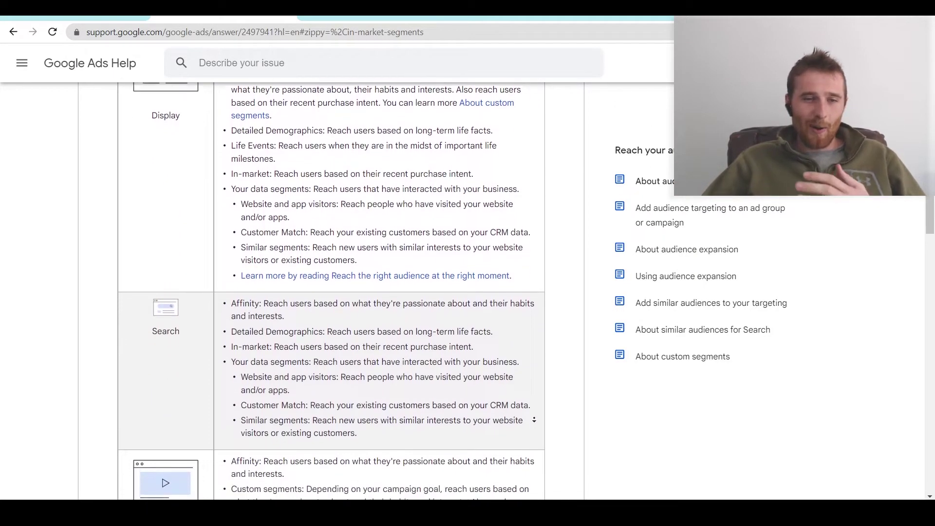
# Examine the different audience targeting options in the article and compare them with the segment types table for Search and Video campaigns
pyautogui.scroll(-10, 534, 420)
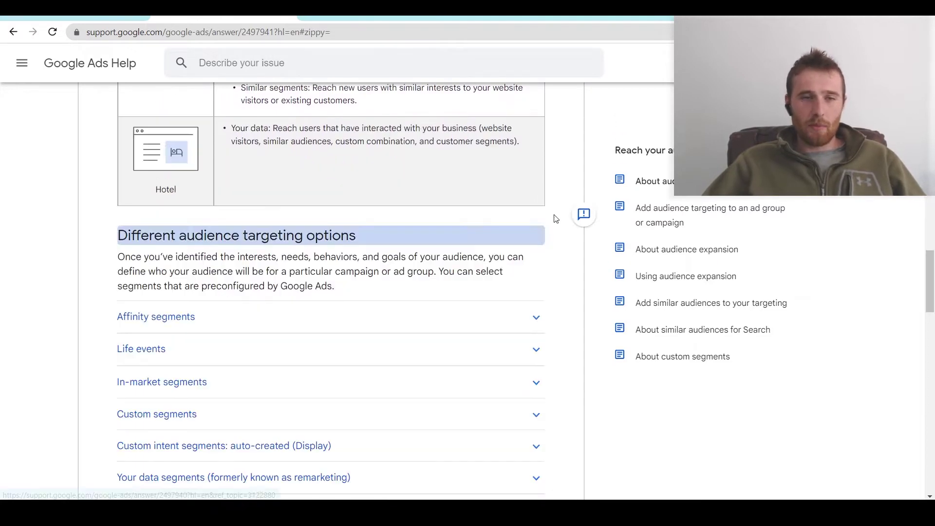
pyautogui.scroll(-3, 117, 205)
pyautogui.scroll(3, 120, 147)
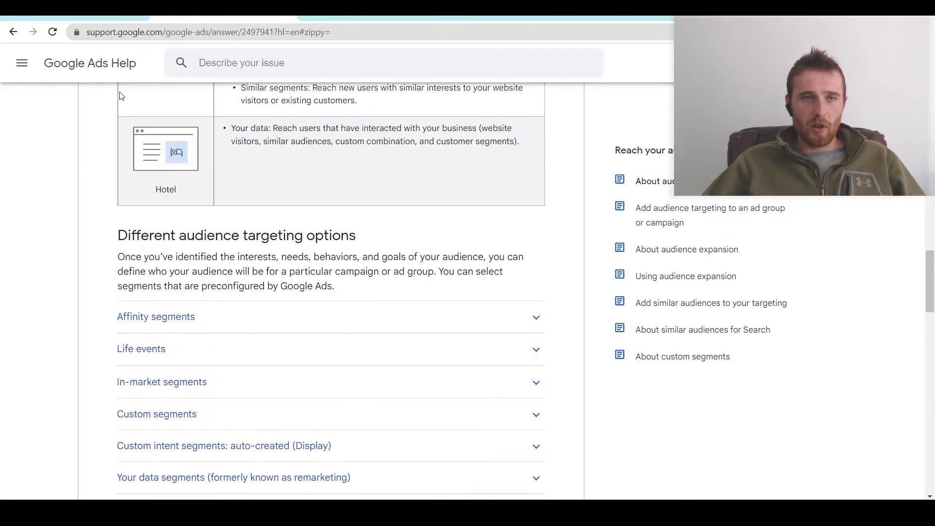
pyautogui.middleClick(63, 191)
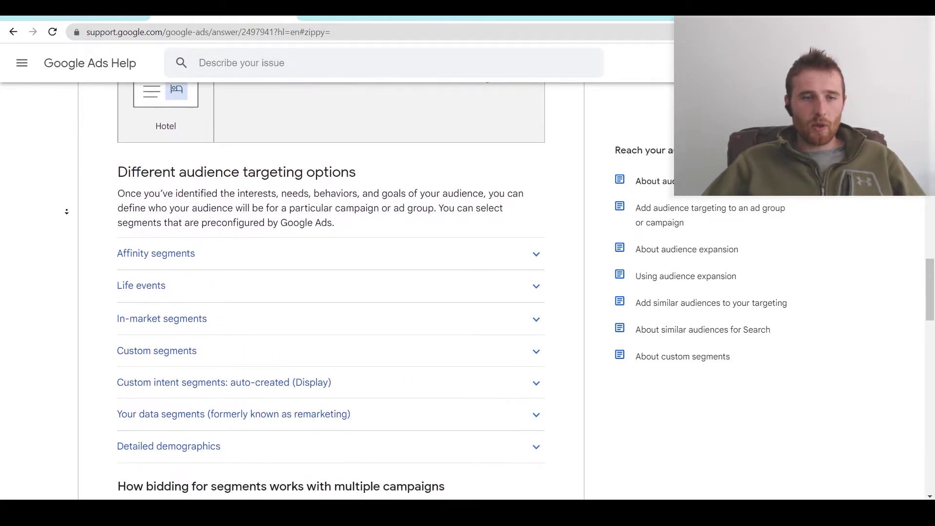
pyautogui.click(112, 241)
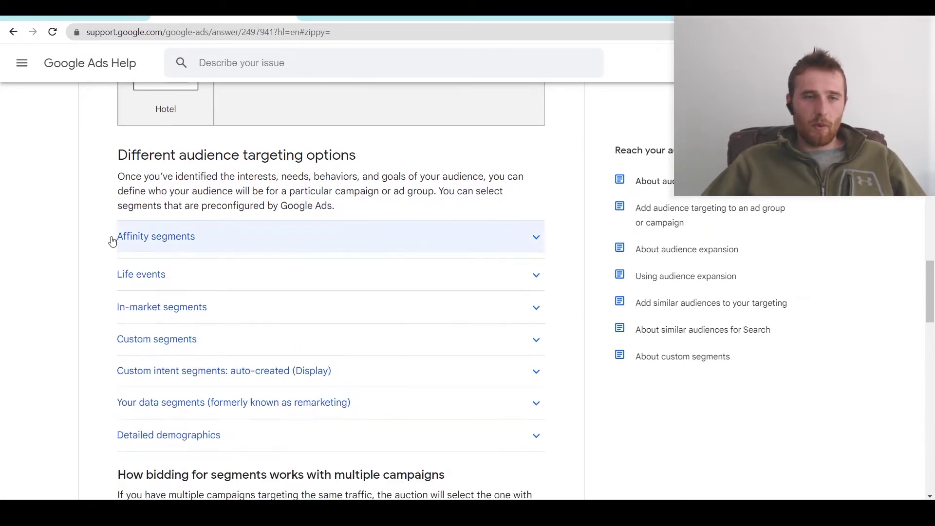
pyautogui.scroll(8, 115, 243)
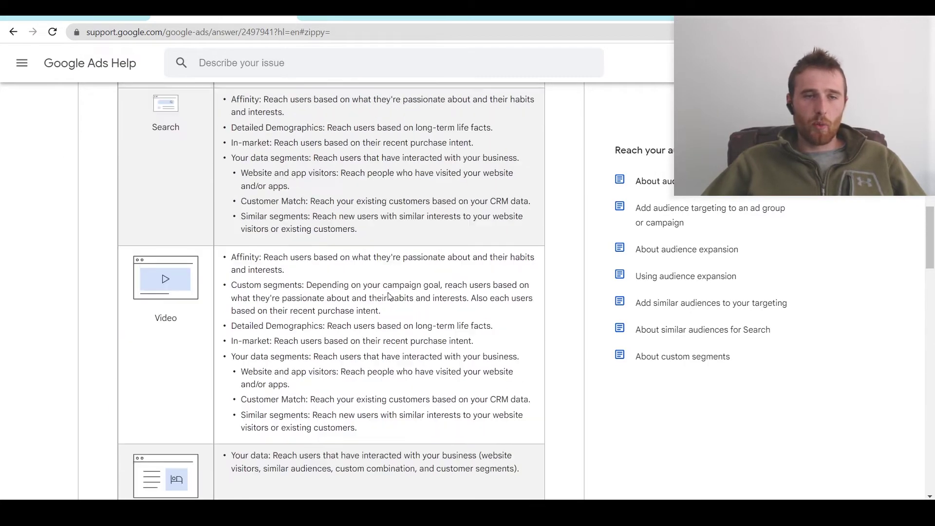
pyautogui.scroll(6, 389, 296)
pyautogui.scroll(-5, 453, 278)
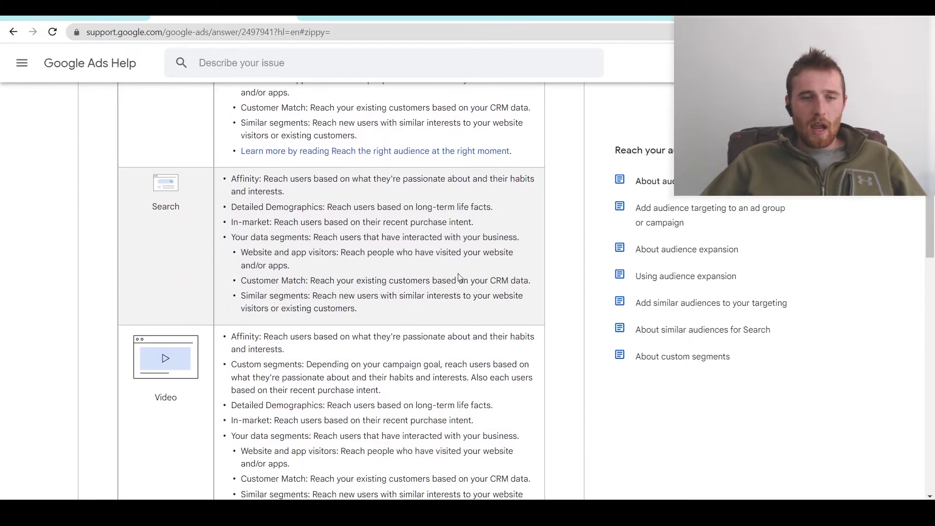
pyautogui.scroll(-12, 459, 278)
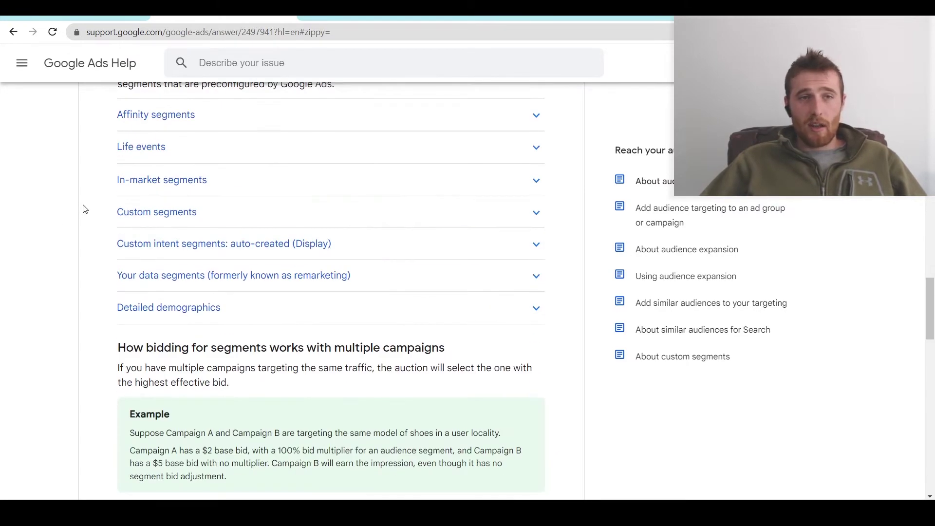
pyautogui.scroll(10, 517, 150)
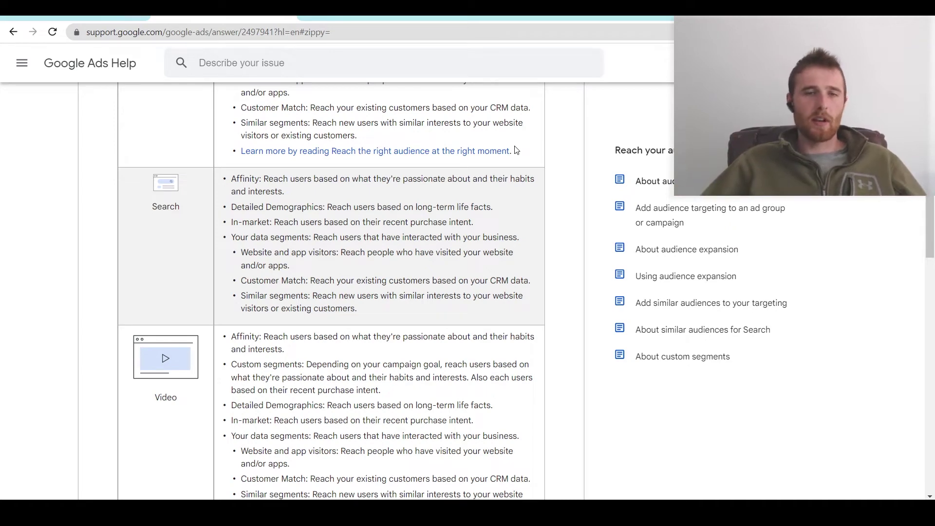
# Switch back to Google Ads and open the Audiences page of Call Only Campaign - Elite Pools to review its segments and demographics
pyautogui.click(129, 15)
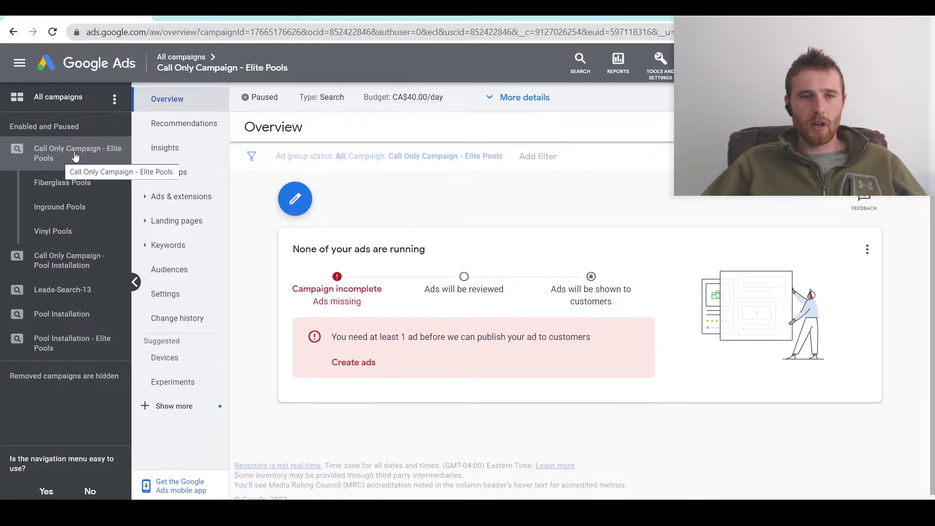
pyautogui.click(180, 270)
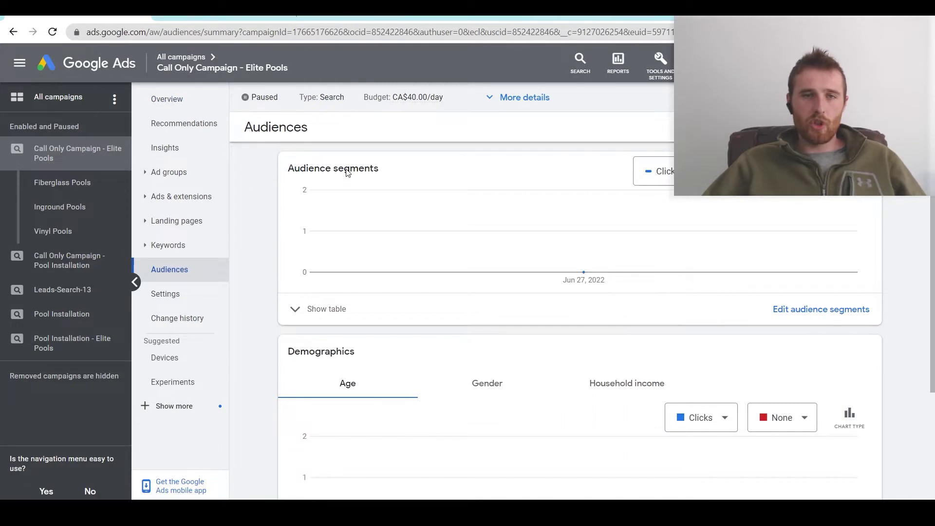
pyautogui.scroll(-3, 284, 242)
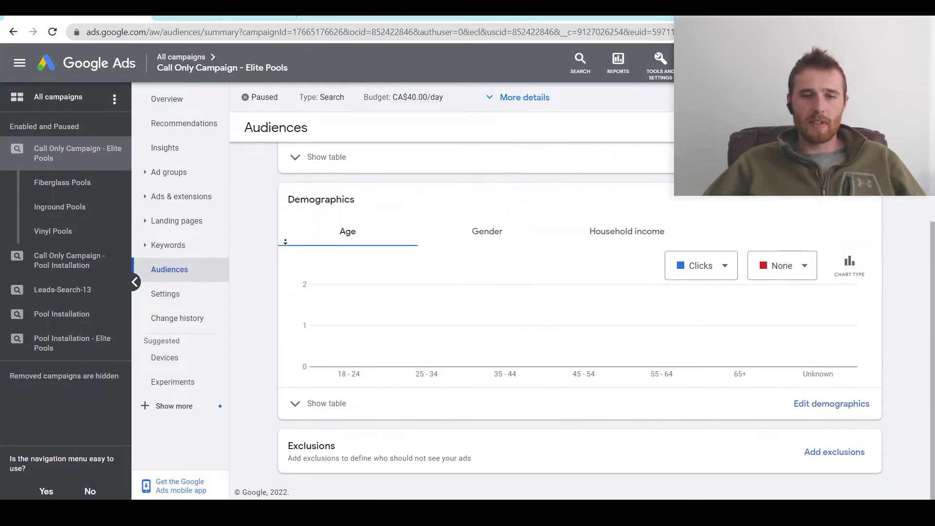
pyautogui.scroll(3, 318, 317)
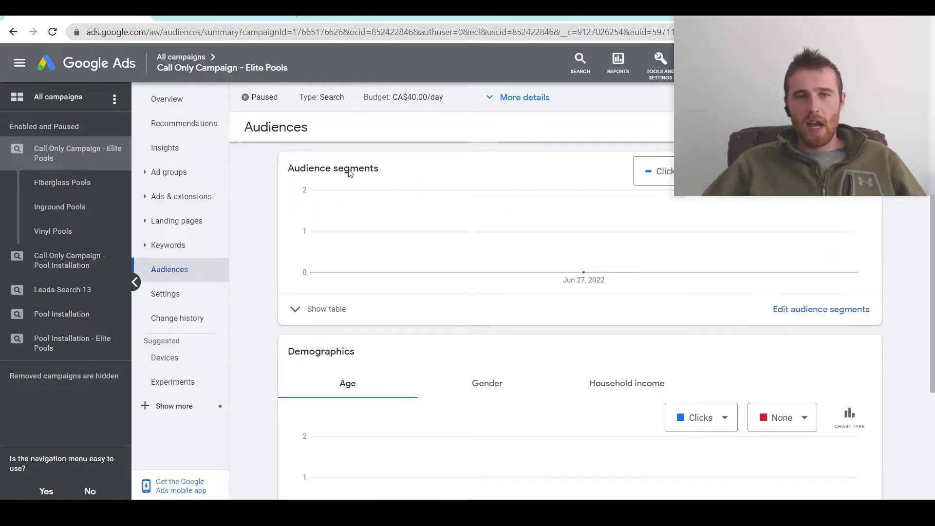
pyautogui.scroll(-3, 622, 288)
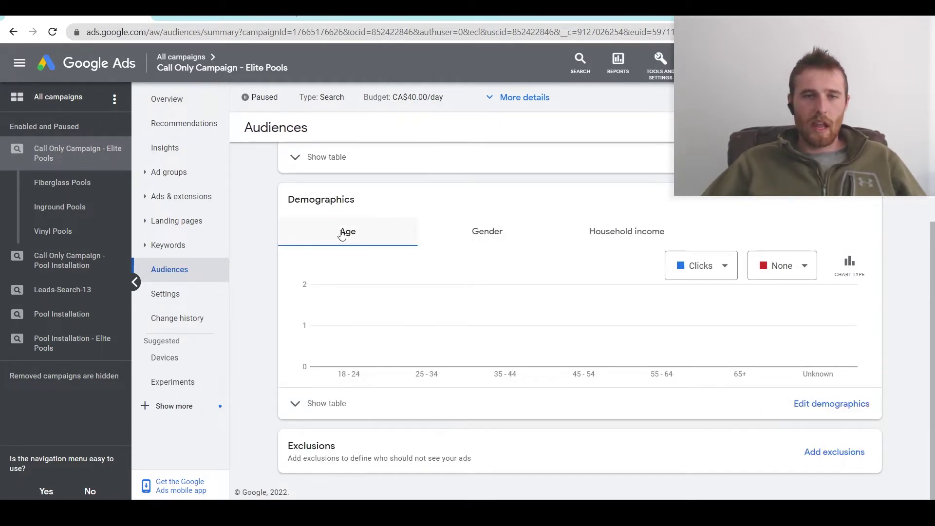
# View the demographics chart by gender, by household income and by age
pyautogui.click(473, 233)
pyautogui.click(580, 230)
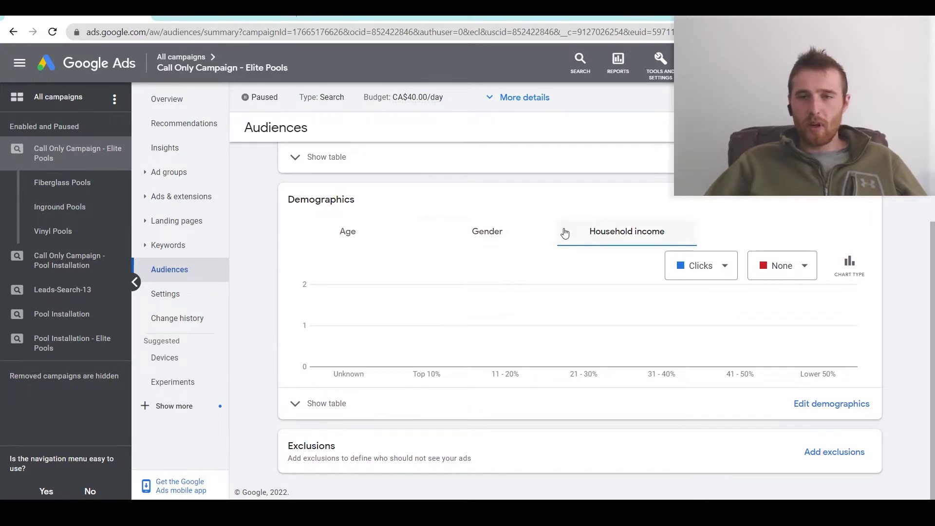
pyautogui.click(366, 233)
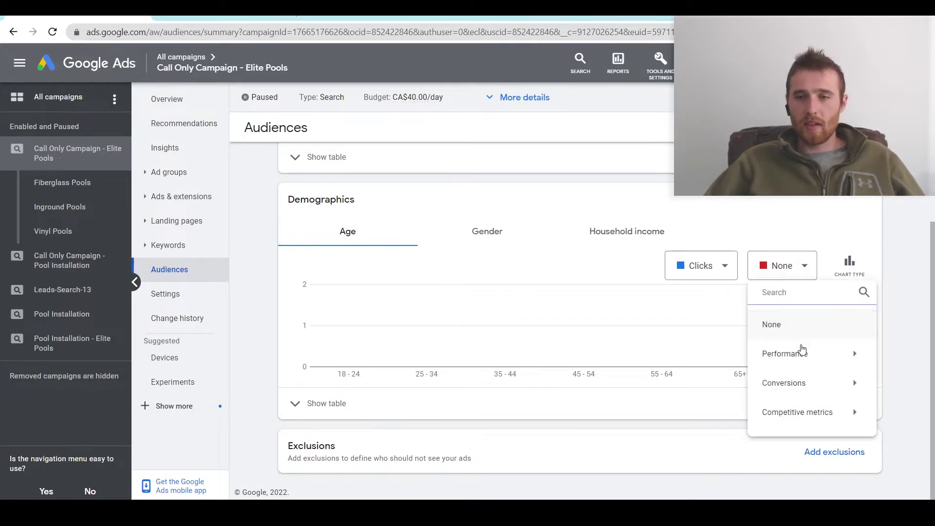
# Add Conv. rate as the second metric of the age demographics chart and inspect the 18 - 24 and 25 - 34 groups
pyautogui.moveTo(752, 354)
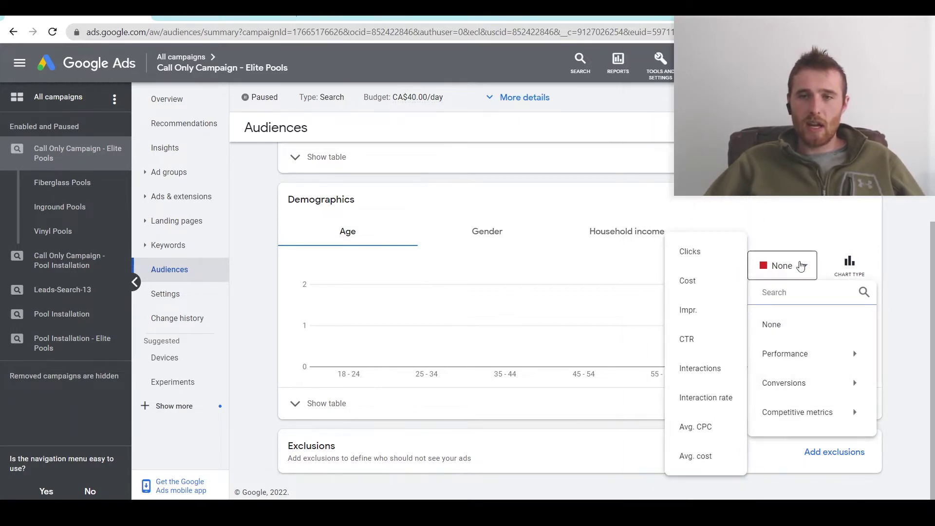
pyautogui.moveTo(785, 385)
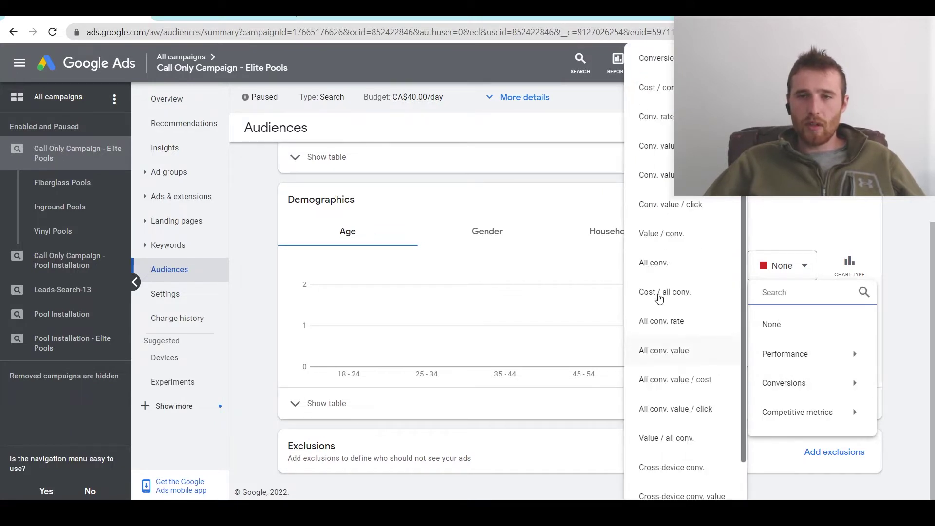
pyautogui.click(667, 87)
pyautogui.moveTo(340, 362)
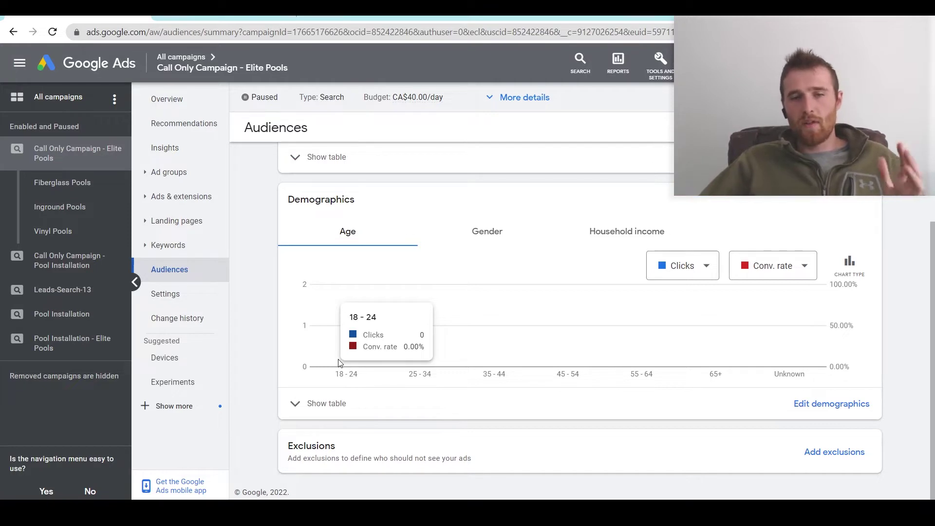
pyautogui.moveTo(404, 369)
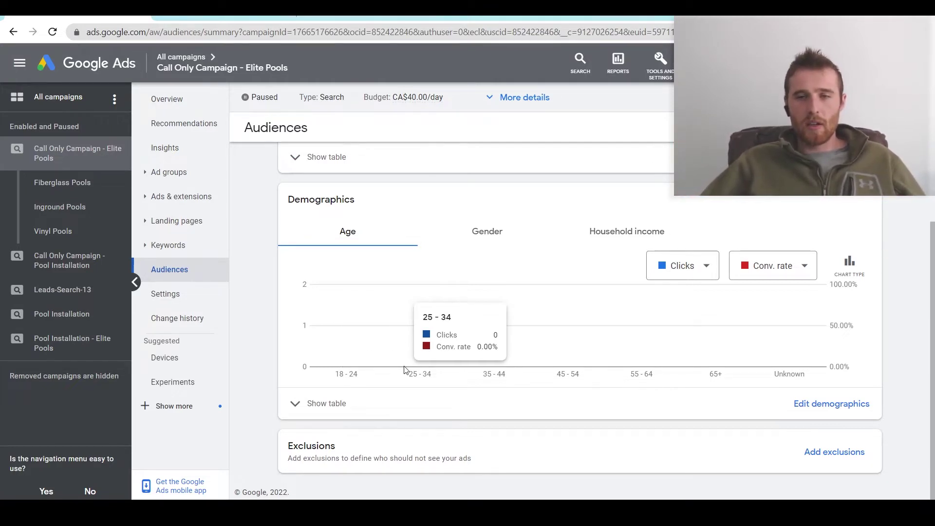
# Exclude Female, ages 25 - 34 and the Top 10% household income from the Fiberglass Pools ad group's demographics and save
pyautogui.click(832, 408)
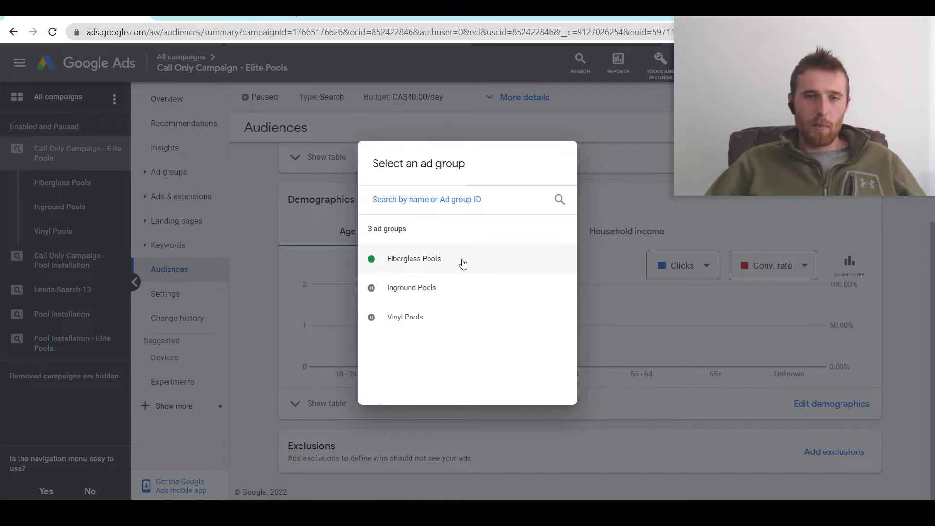
pyautogui.click(697, 324)
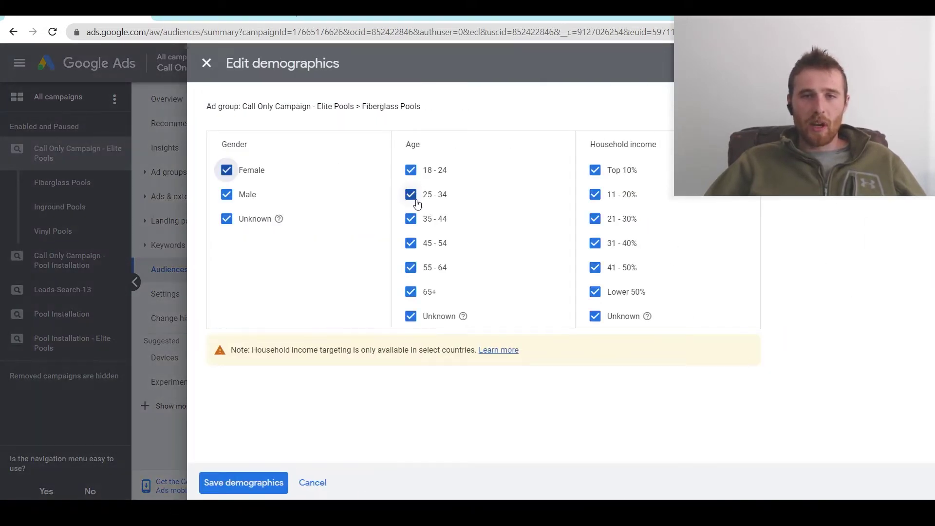
pyautogui.click(412, 198)
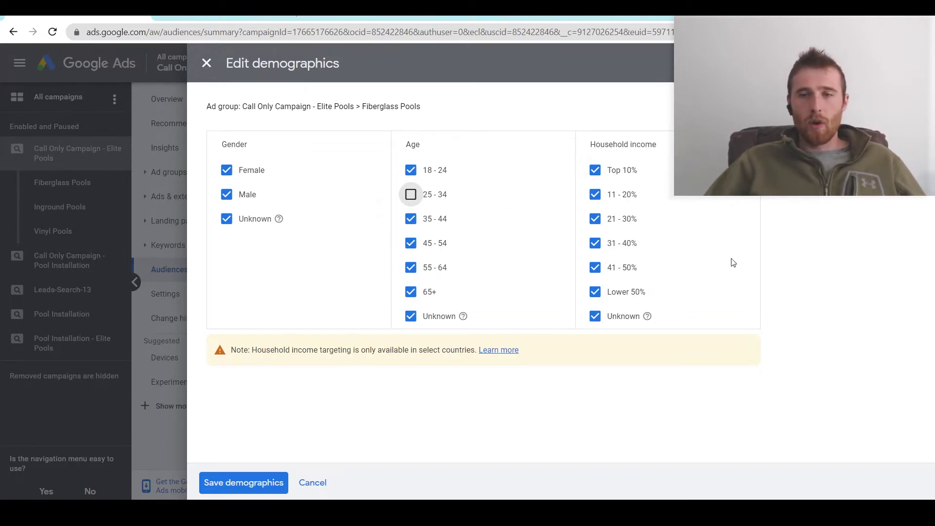
pyautogui.click(595, 170)
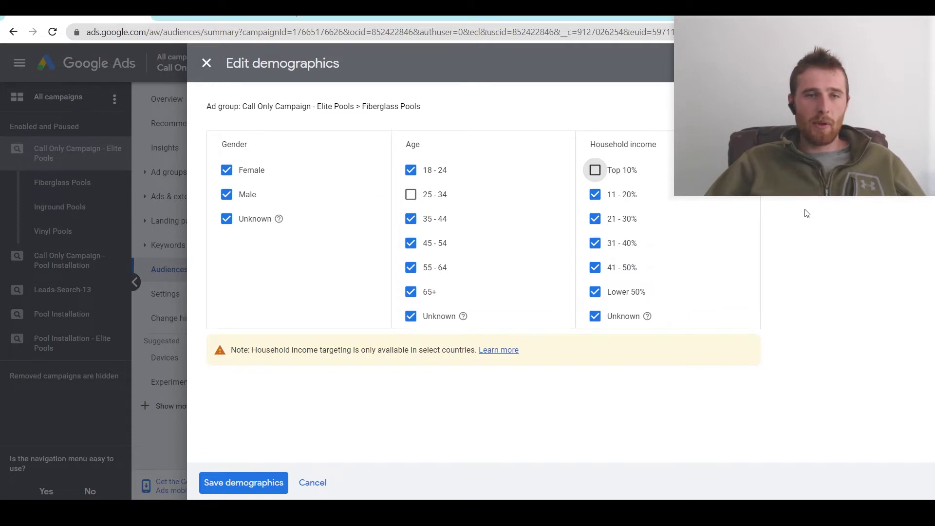
pyautogui.click(227, 172)
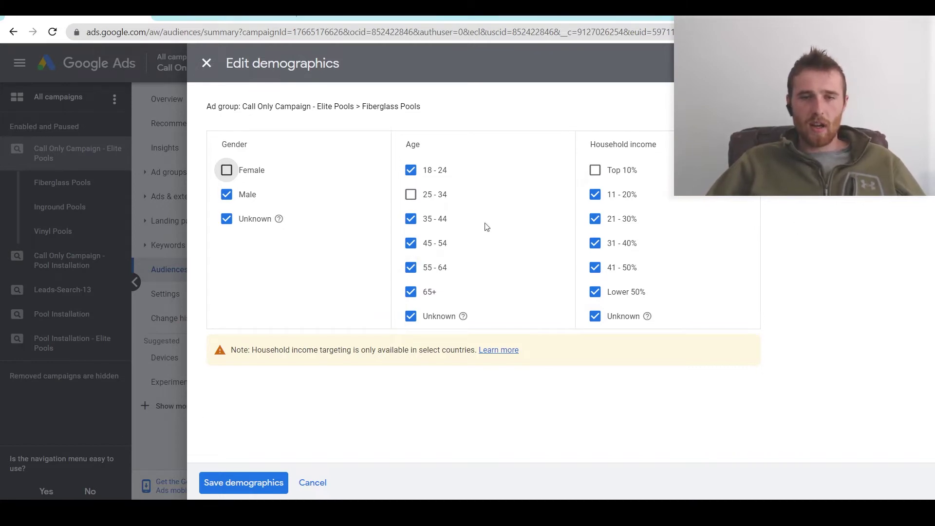
pyautogui.click(280, 484)
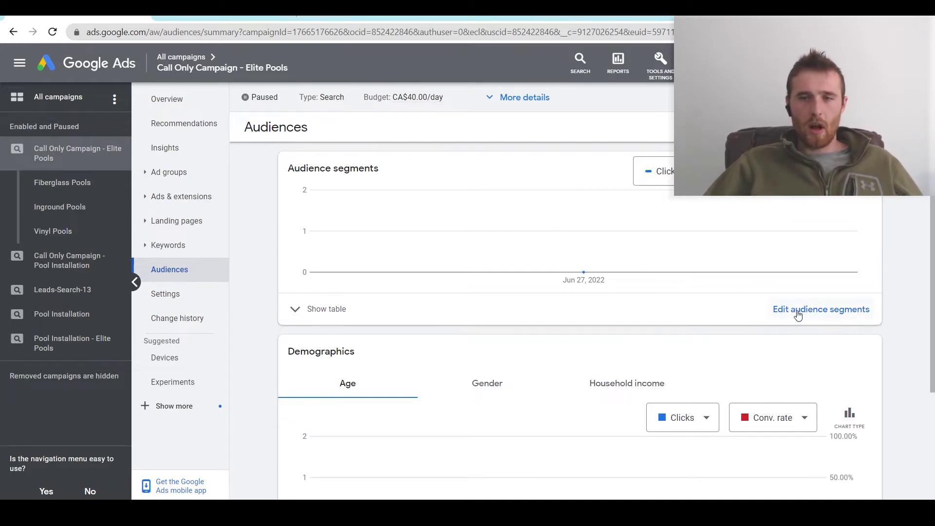
# Show the audience segments table, review the segments with their types and targeting settings, and hide the table again
pyautogui.click(323, 314)
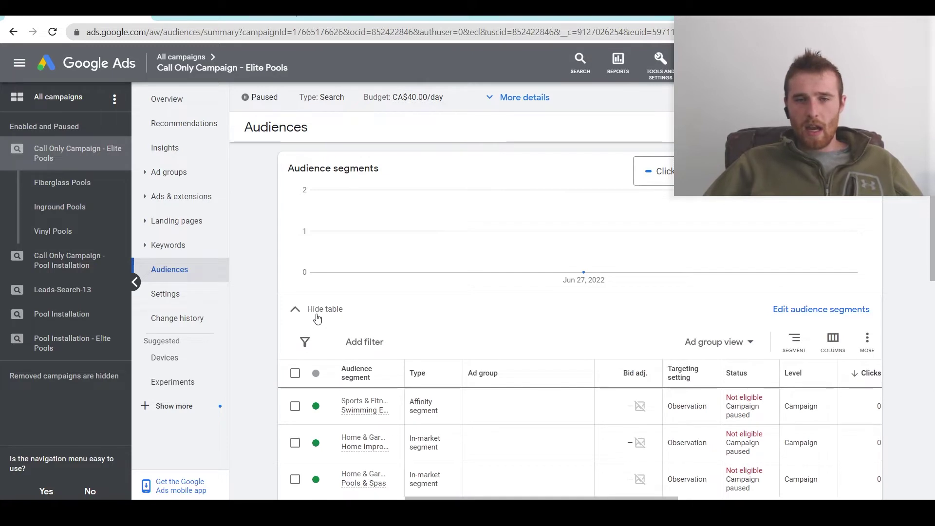
pyautogui.click(335, 314)
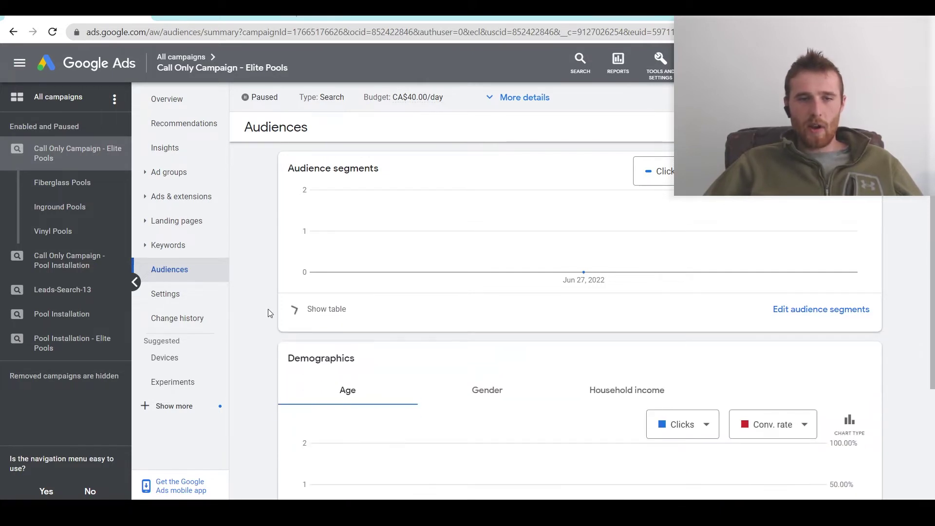
pyautogui.click(312, 310)
pyautogui.middleClick(270, 273)
pyautogui.scroll(-3, 269, 273)
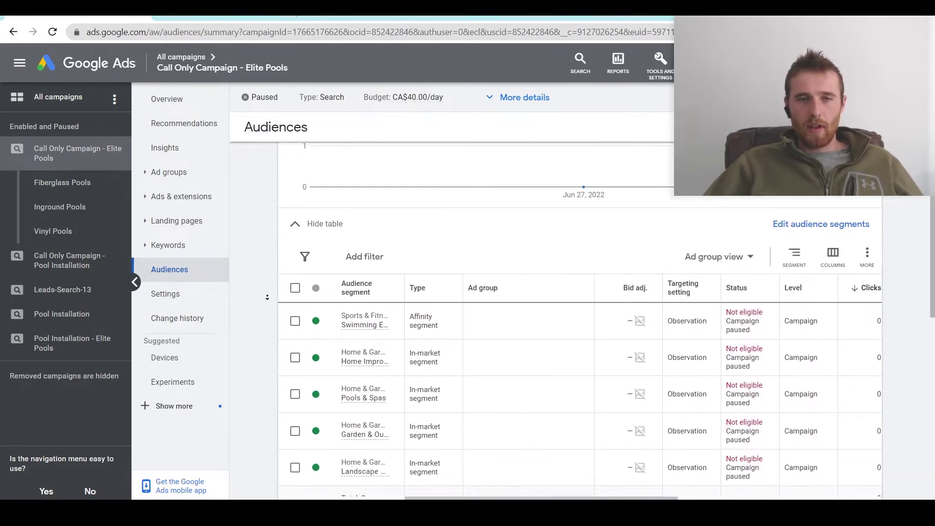
pyautogui.click(520, 397)
pyautogui.scroll(3, 520, 398)
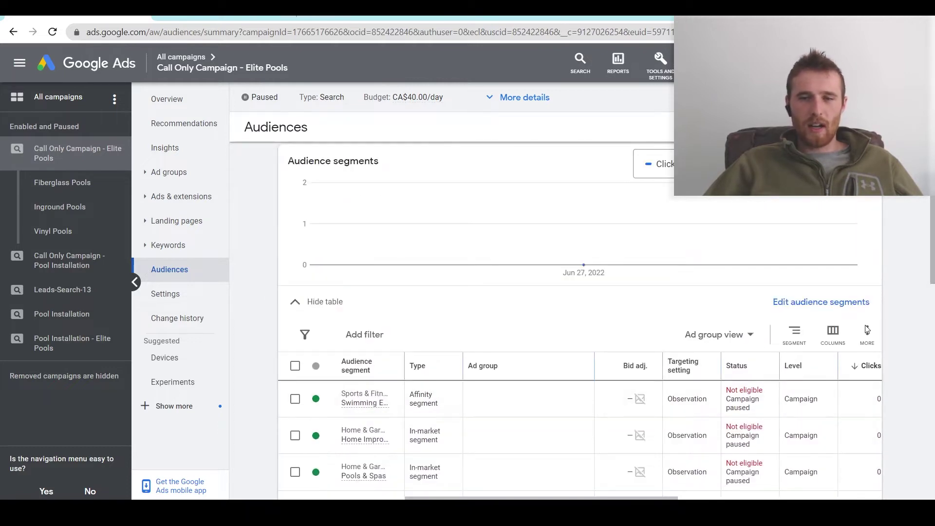
pyautogui.click(320, 305)
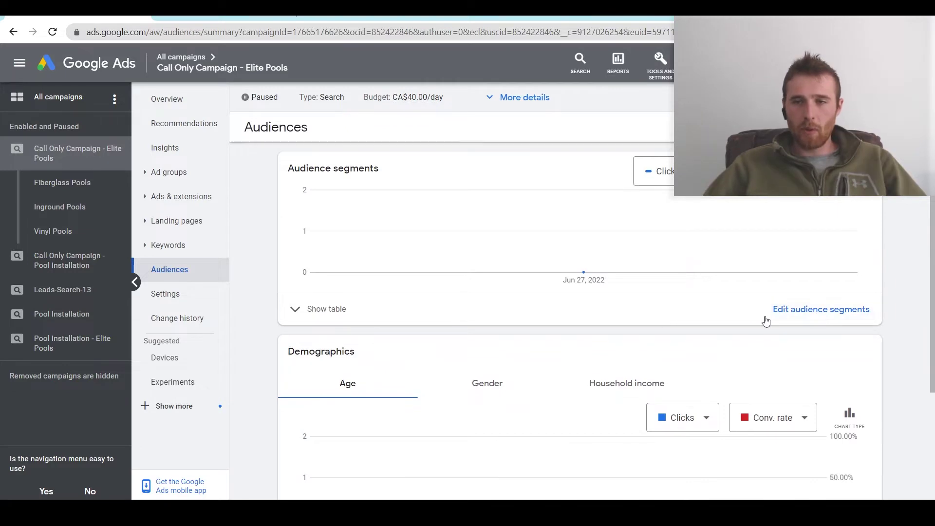
# Edit the audience segments at campaign level, keep the Observation setting and add the Home Improvement in-market segment
pyautogui.click(839, 311)
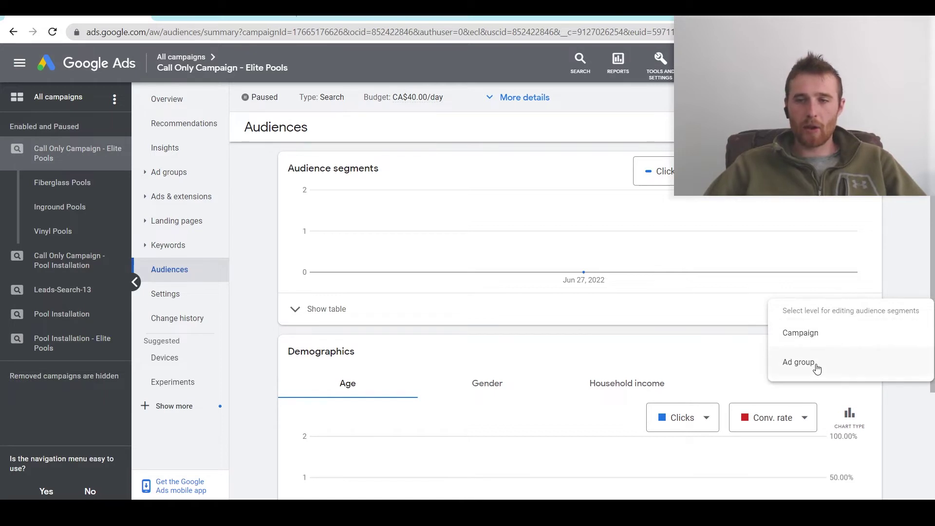
pyautogui.click(817, 336)
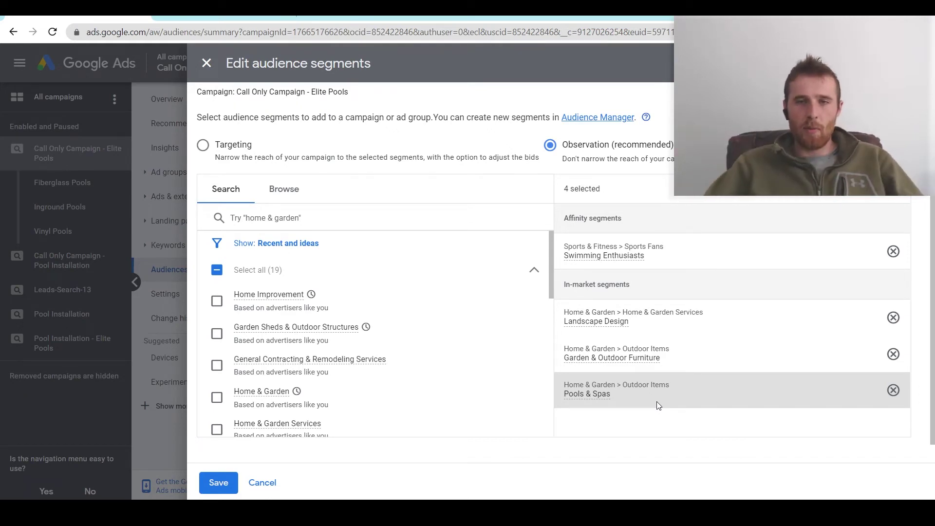
pyautogui.click(203, 146)
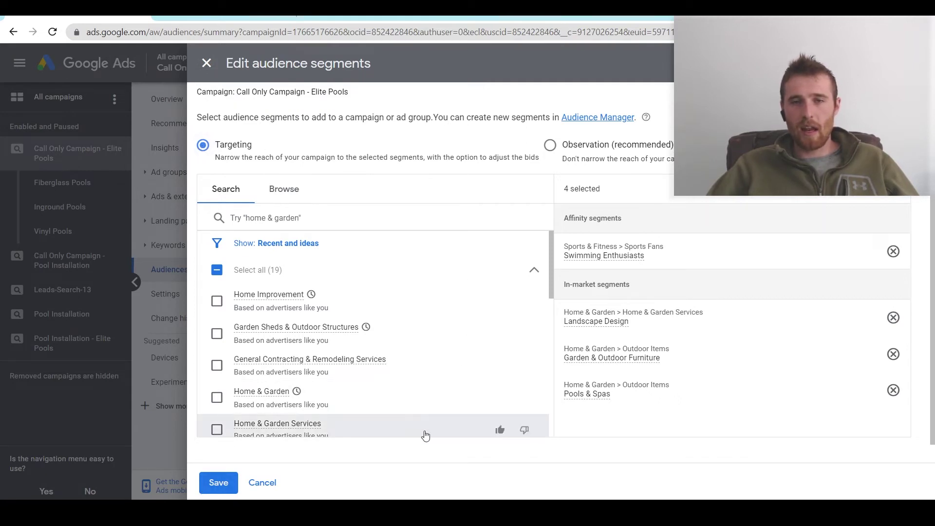
pyautogui.click(550, 146)
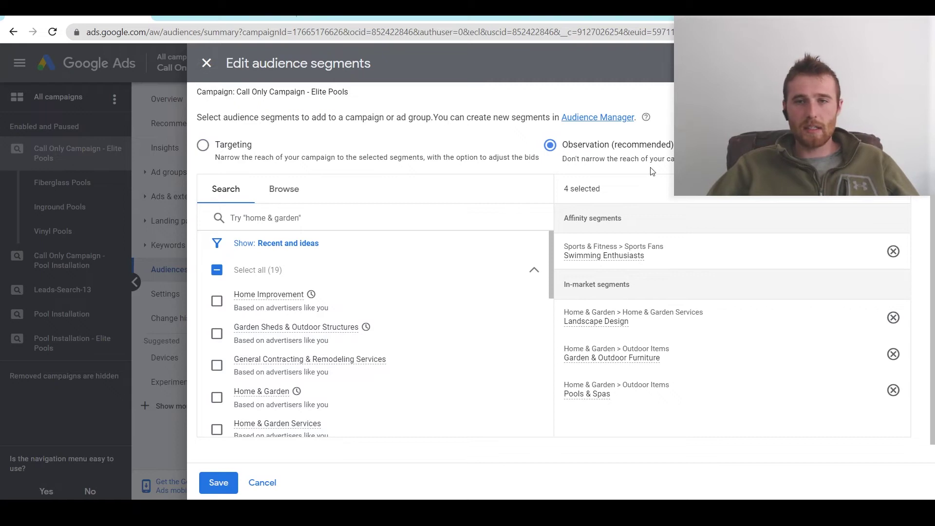
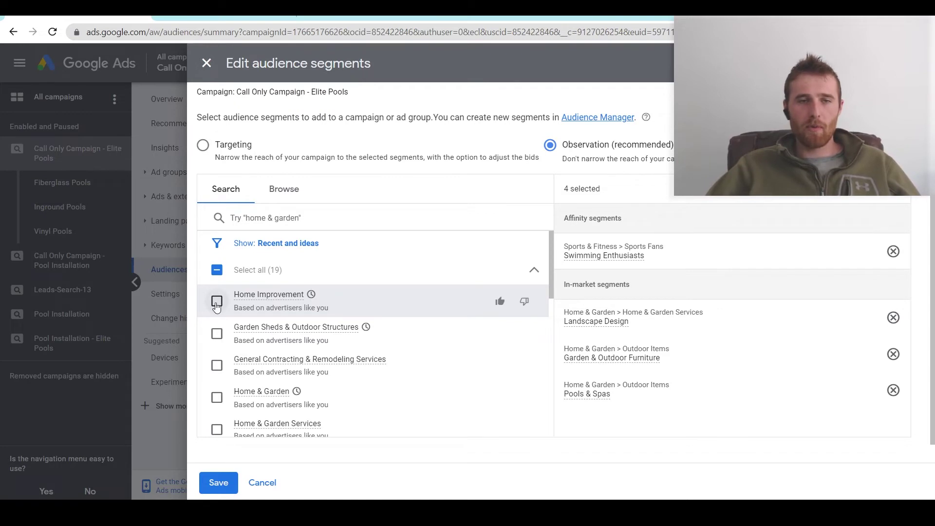
pyautogui.click(217, 303)
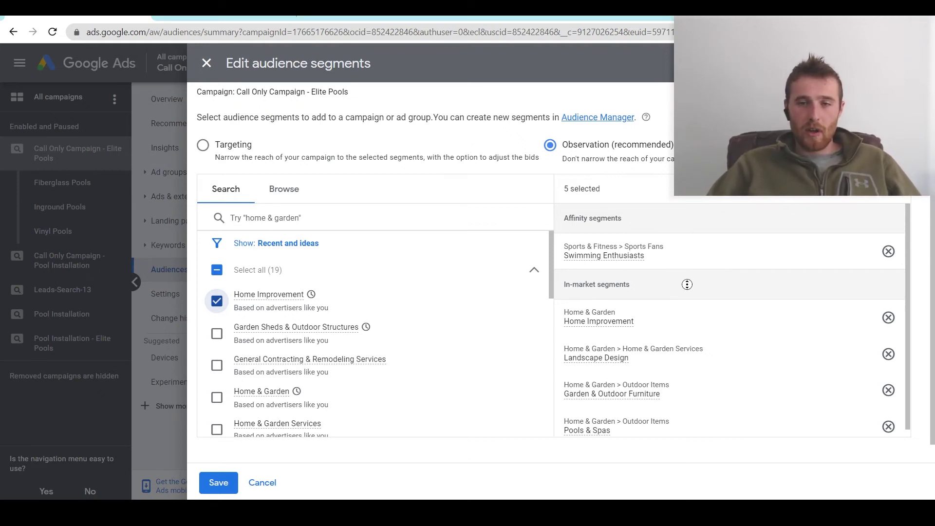
pyautogui.scroll(-1, 687, 306)
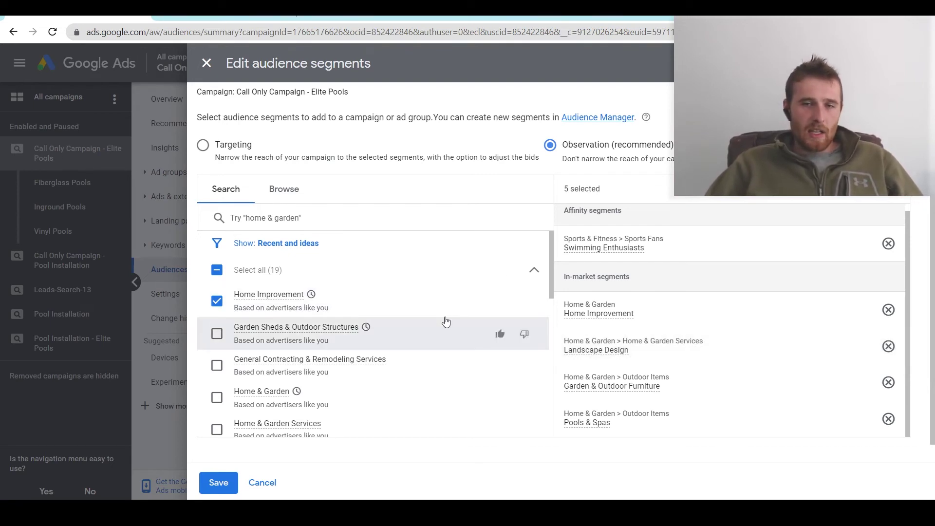
# Search the audience segments for "pool" and add the Home & Garden affinity segment
pyautogui.click(330, 218)
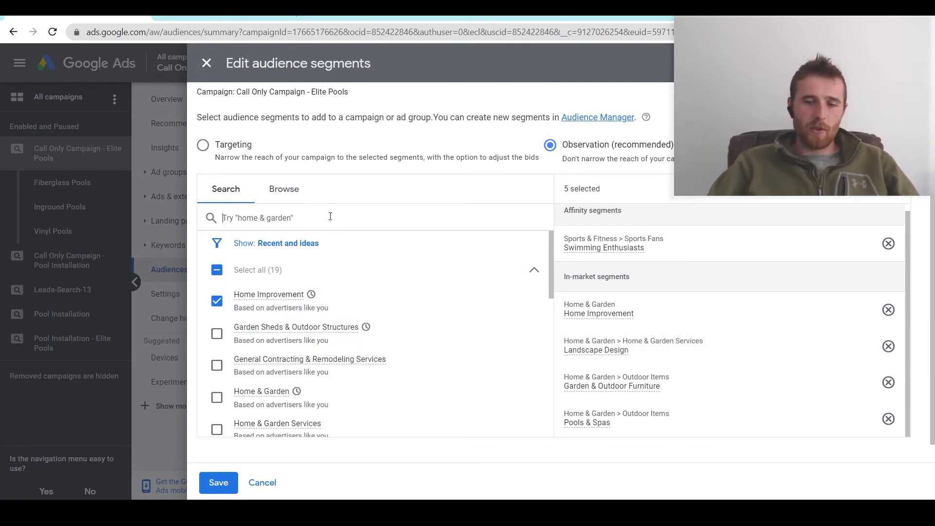
pyautogui.write('pool')
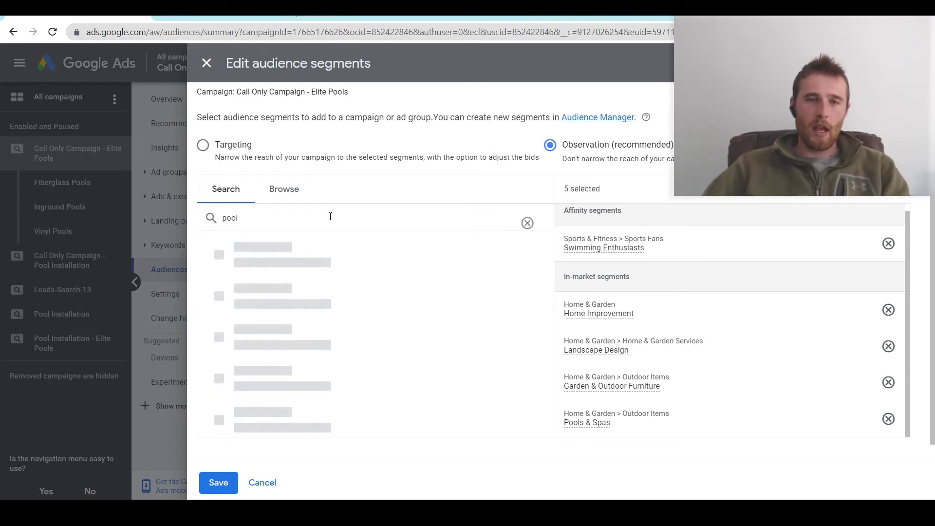
pyautogui.middleClick(357, 367)
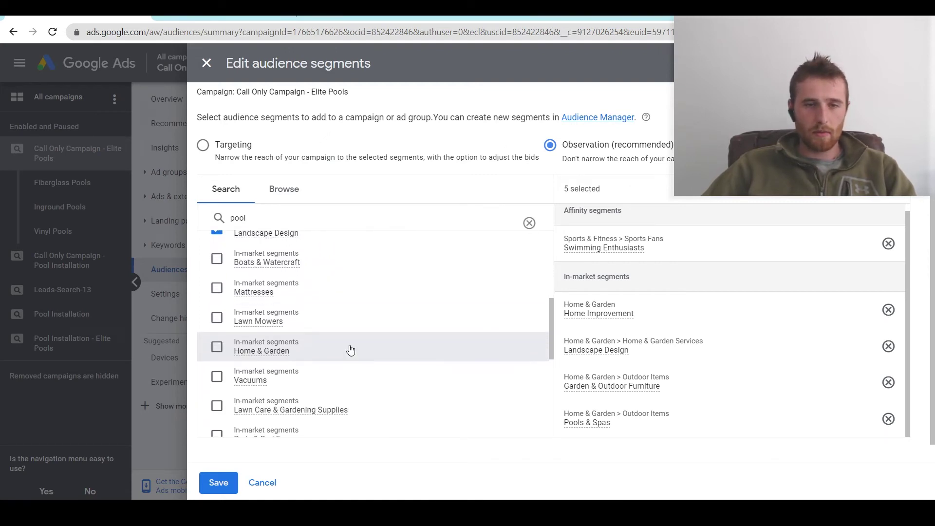
pyautogui.click(355, 309)
pyautogui.scroll(-3, 389, 270)
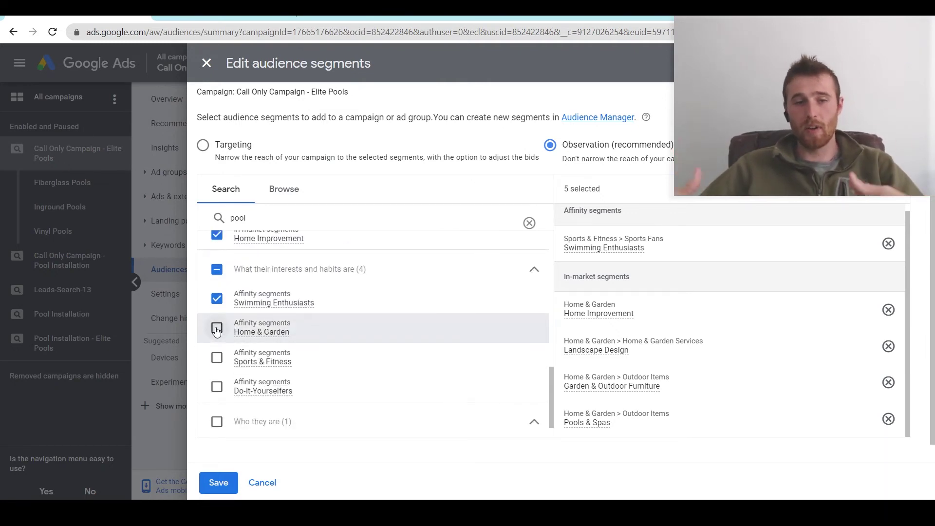
pyautogui.click(217, 329)
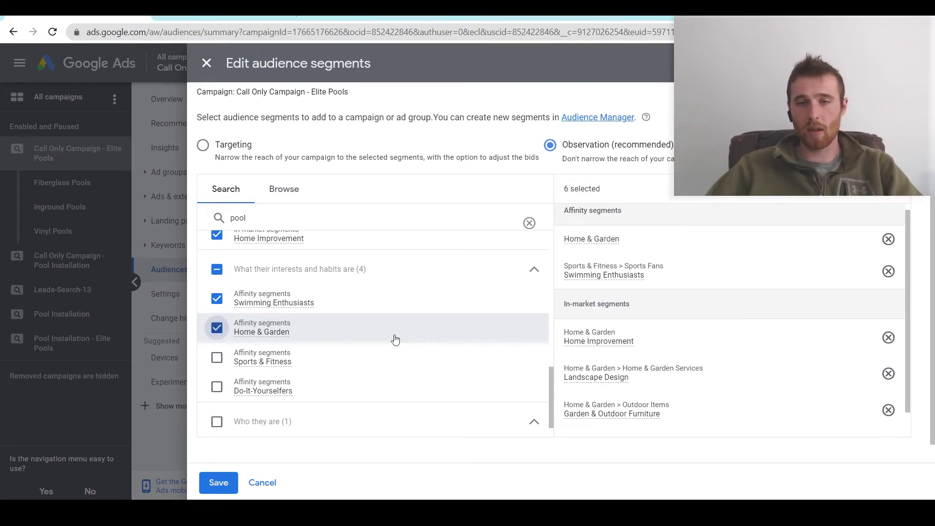
pyautogui.scroll(1, 739, 346)
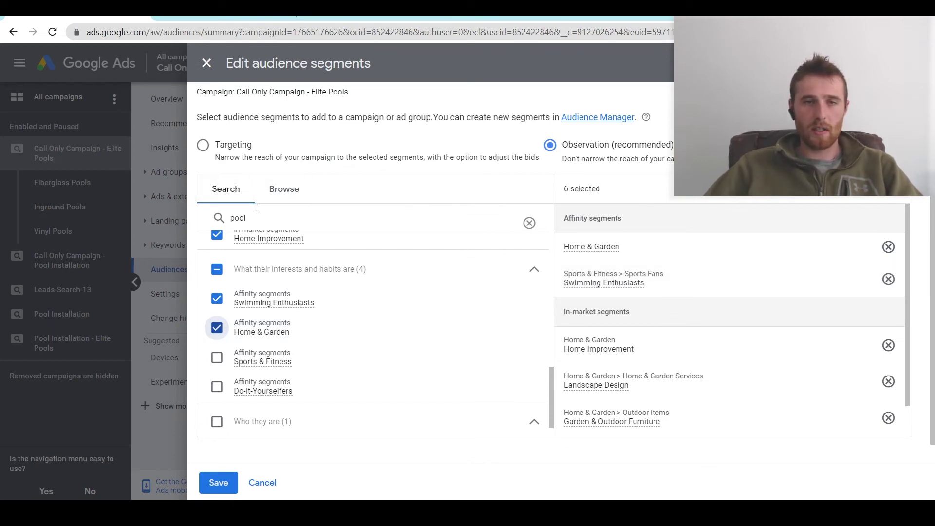
# Browse the detailed demographics by parental status and add the Parents of Grade-Schoolers (6-12 years) segment
pyautogui.click(286, 190)
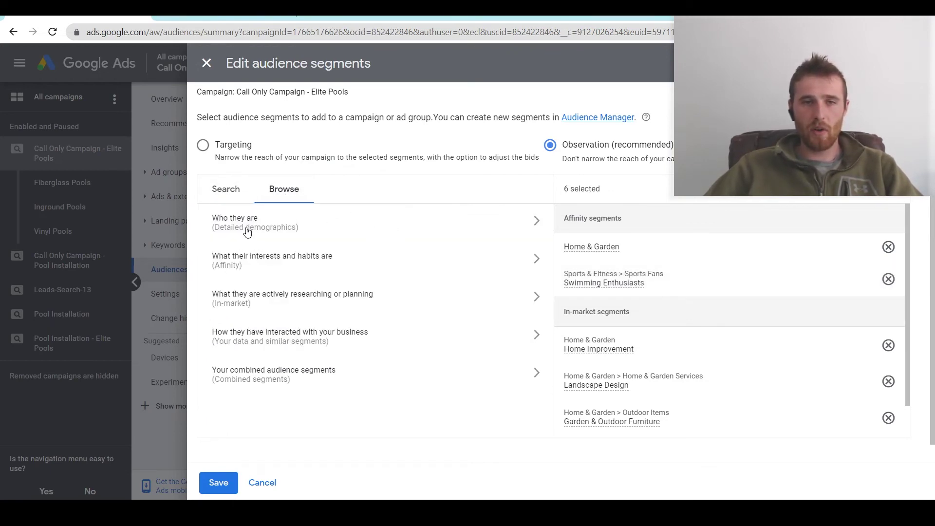
pyautogui.click(266, 223)
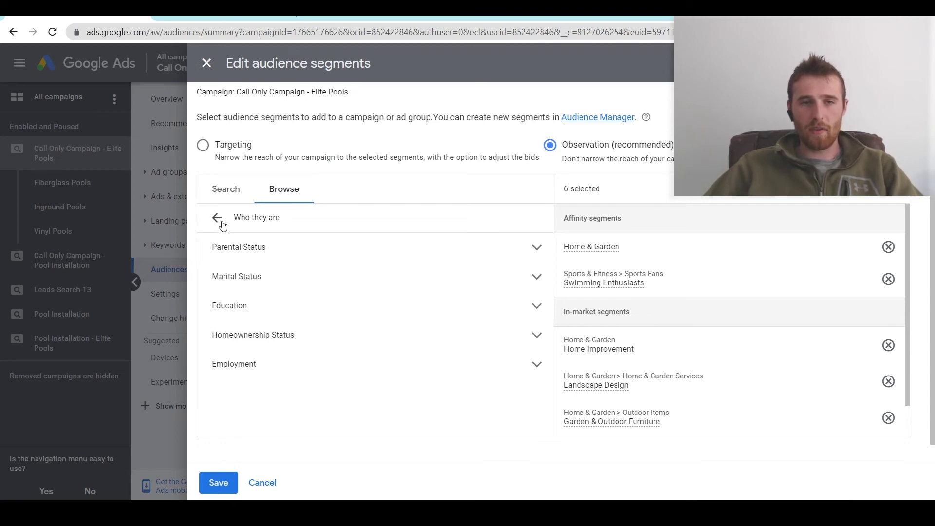
pyautogui.click(217, 219)
pyautogui.click(267, 224)
pyautogui.click(294, 248)
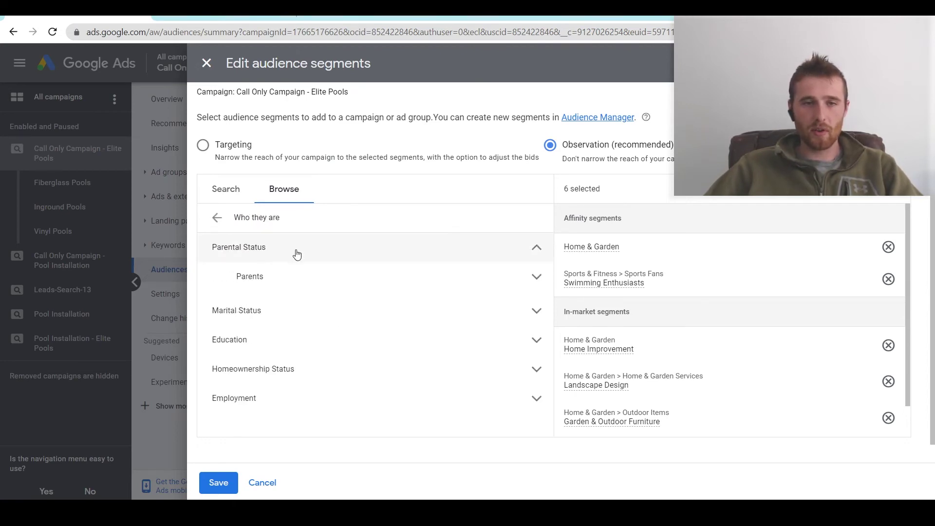
pyautogui.click(306, 279)
pyautogui.click(305, 278)
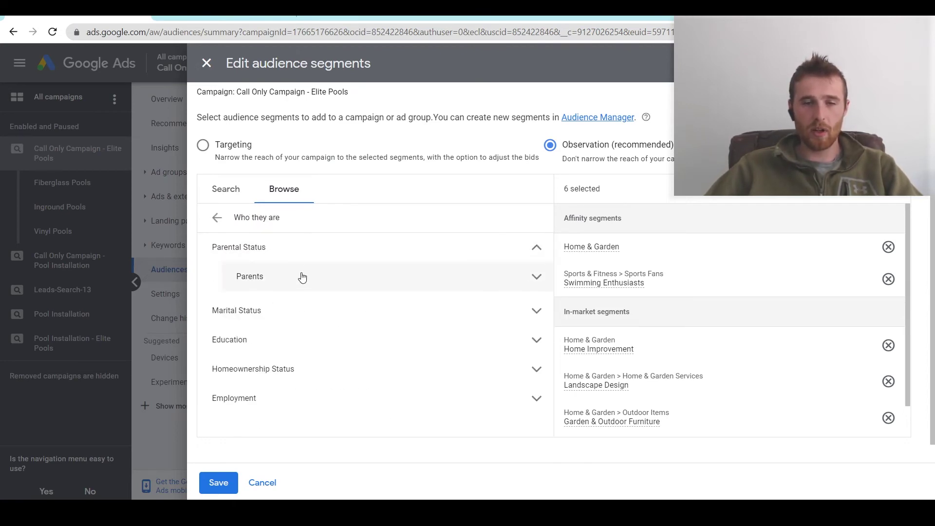
pyautogui.click(299, 278)
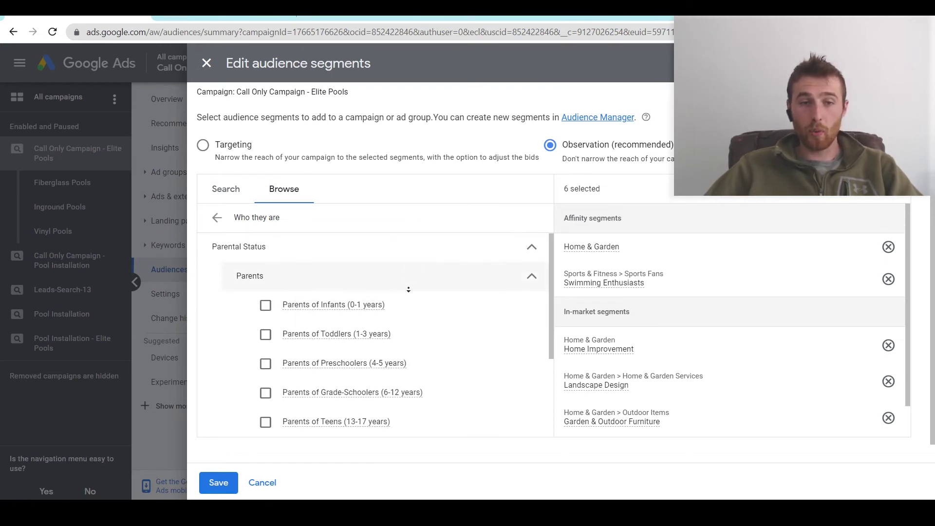
pyautogui.scroll(-2, 408, 291)
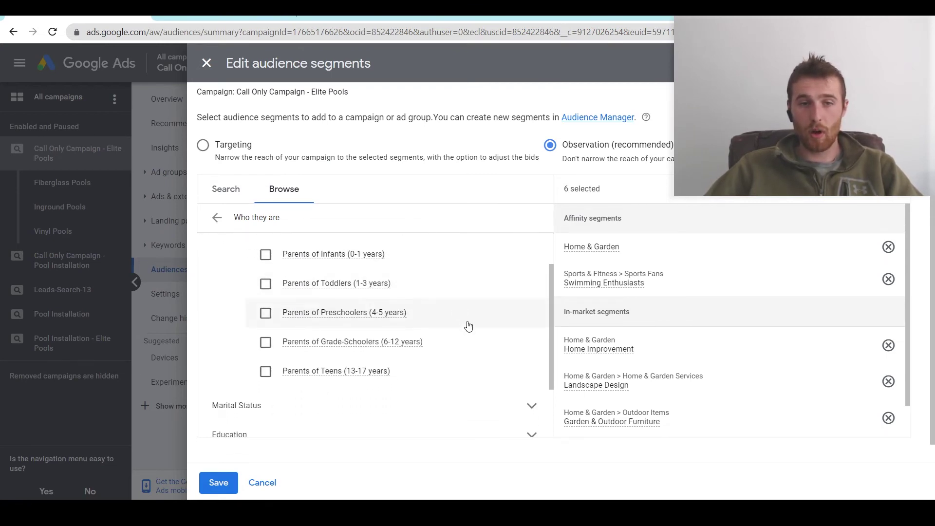
pyautogui.click(265, 342)
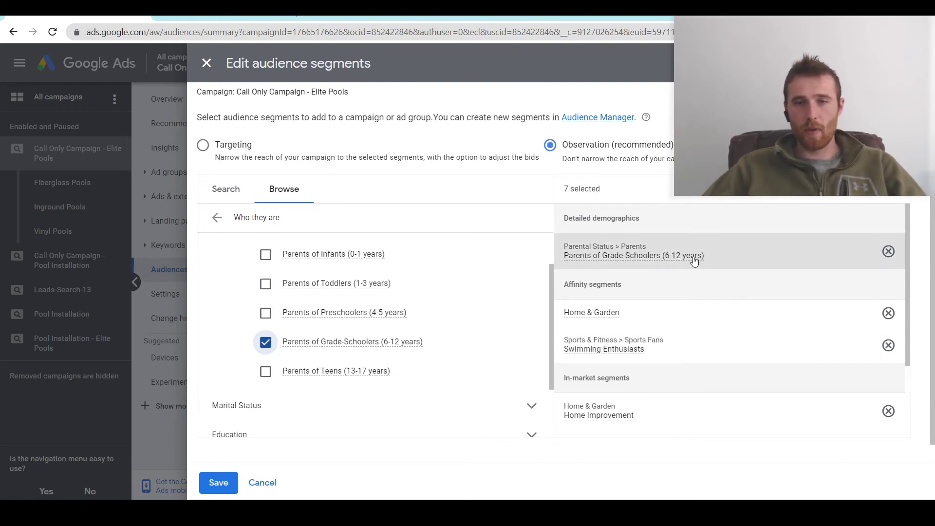
# Browse the list of affinity segments covering what people's interests and habits are
pyautogui.click(216, 221)
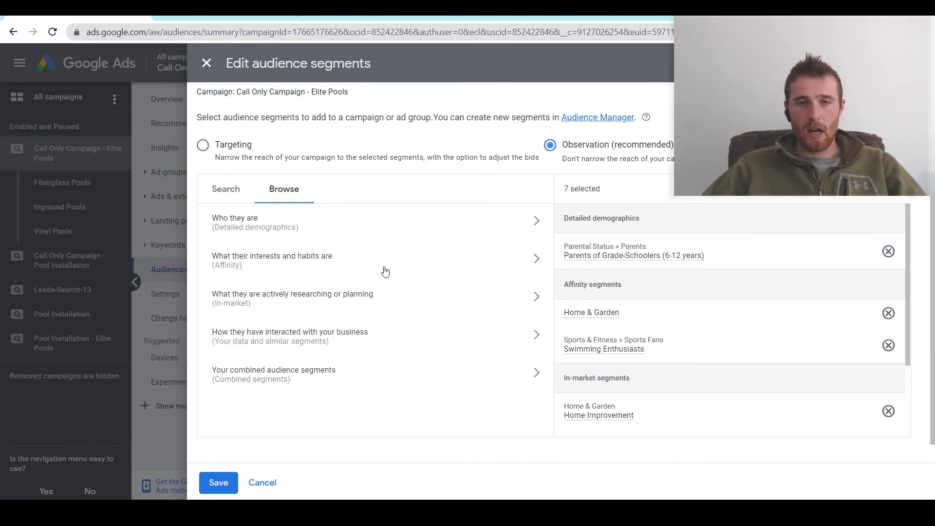
pyautogui.click(275, 263)
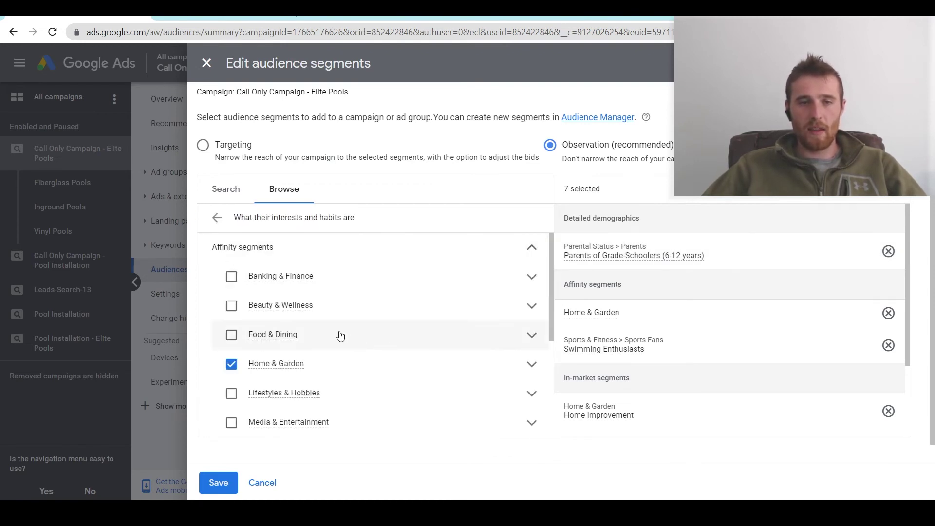
pyautogui.scroll(-3, 403, 319)
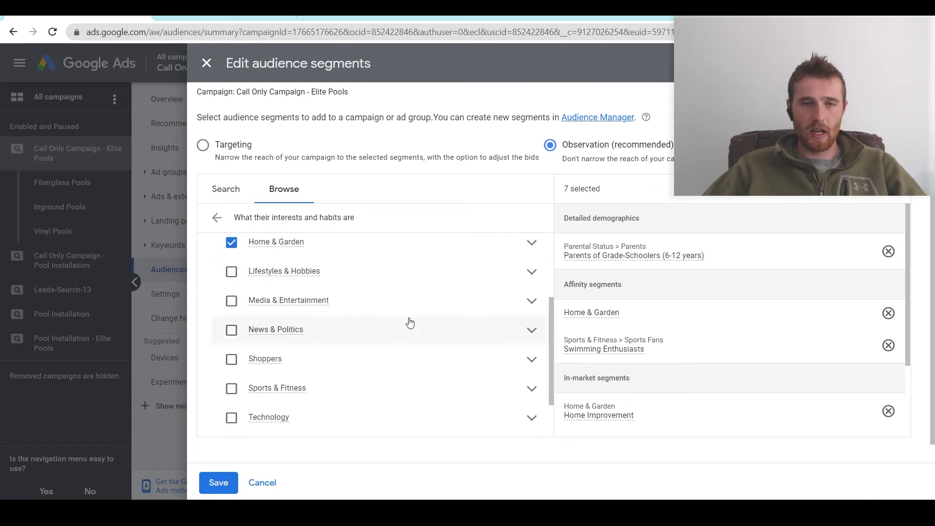
pyautogui.scroll(-2, 410, 323)
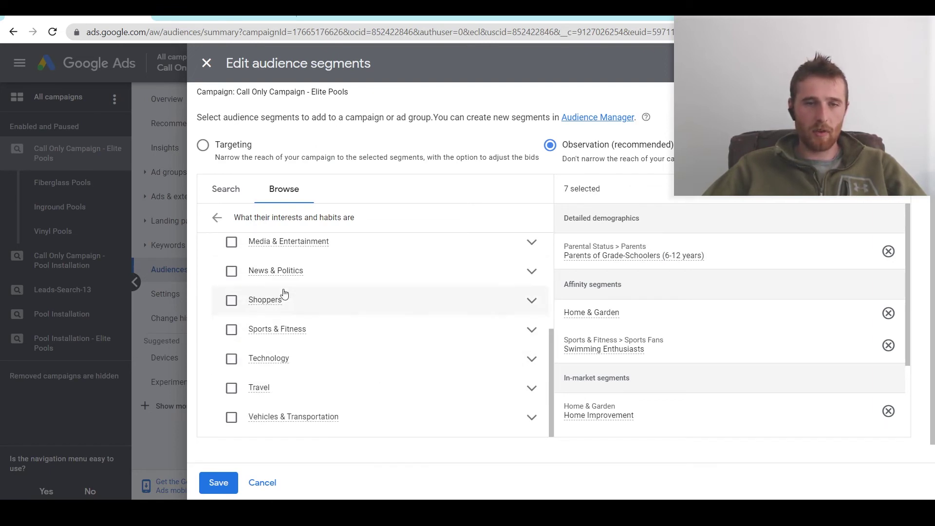
# Browse the in-market segments and the segments for how people have interacted with the business, including custom combination segments and website visitors
pyautogui.click(218, 219)
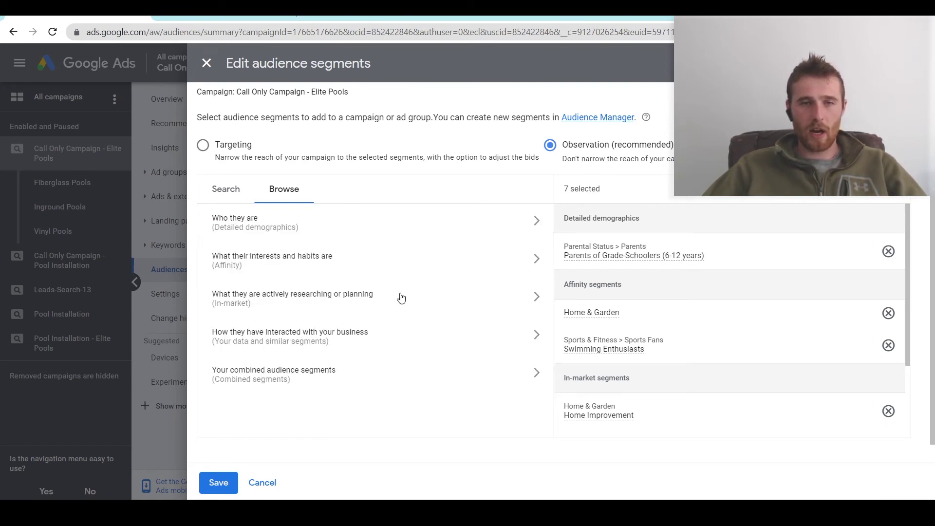
pyautogui.click(345, 304)
pyautogui.scroll(-2, 645, 346)
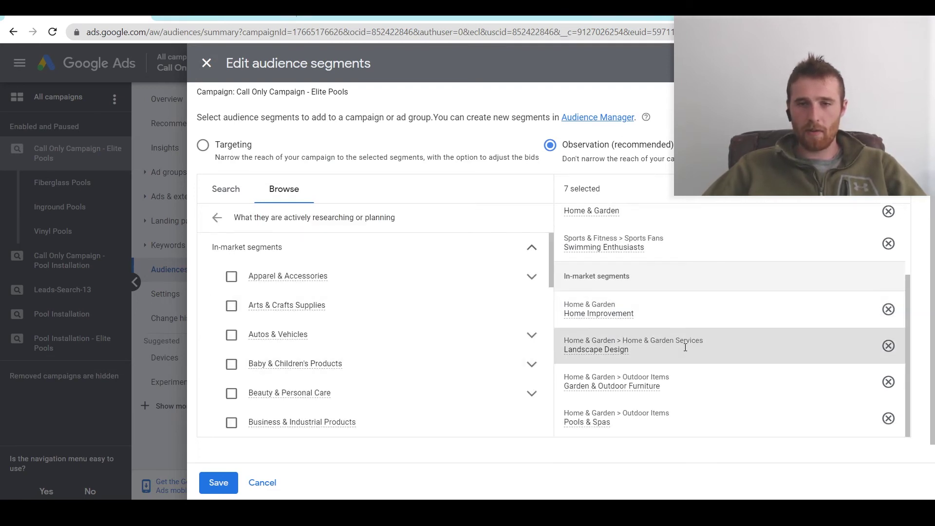
pyautogui.click(216, 219)
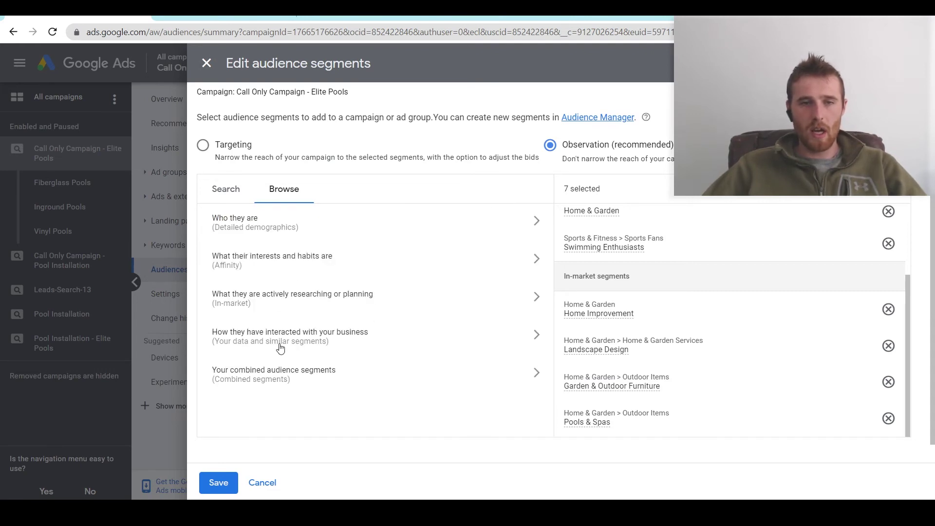
pyautogui.click(337, 343)
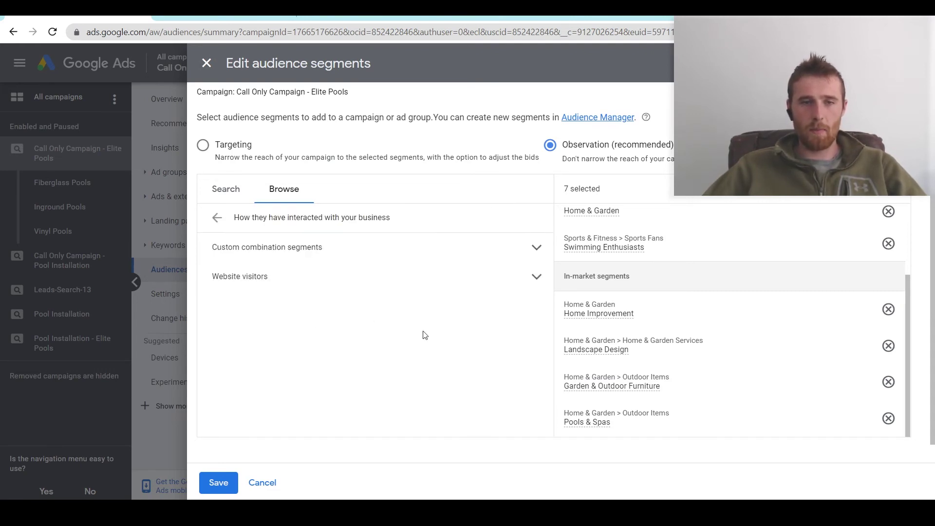
pyautogui.click(381, 271)
pyautogui.click(381, 249)
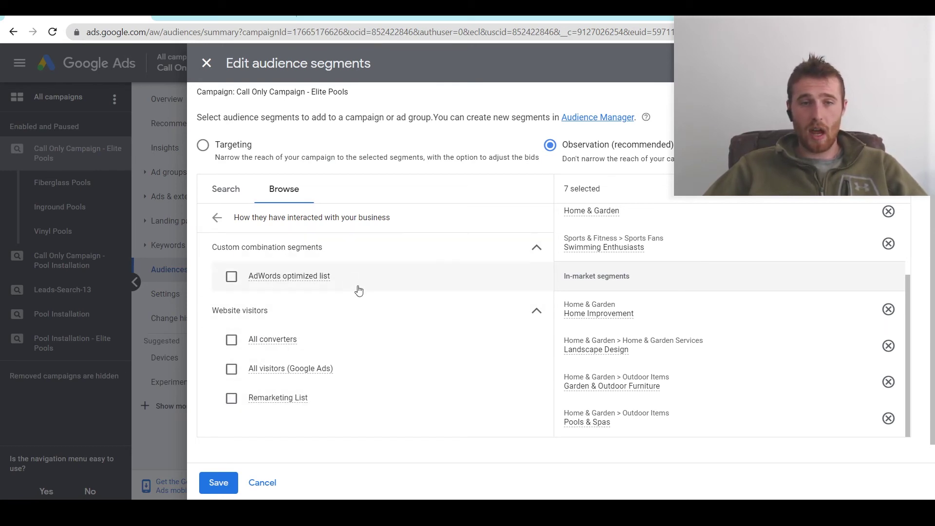
pyautogui.click(378, 253)
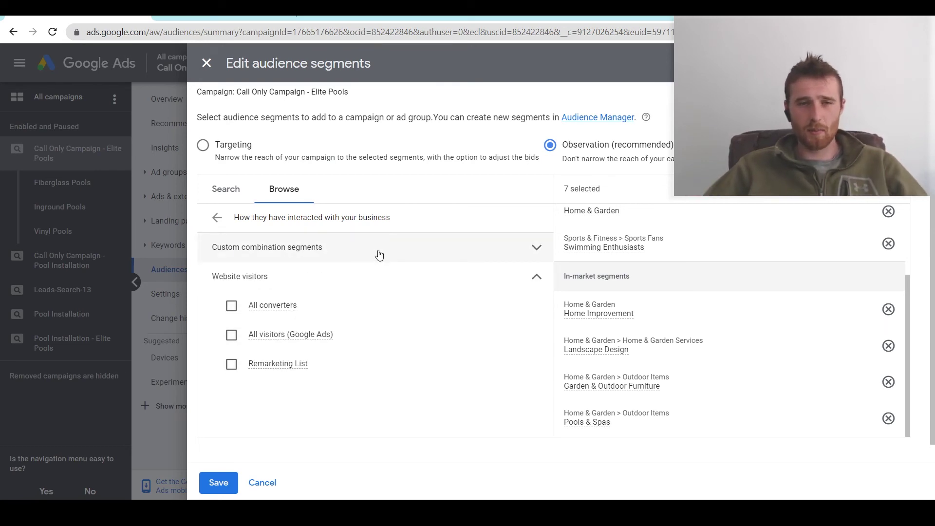
pyautogui.click(306, 275)
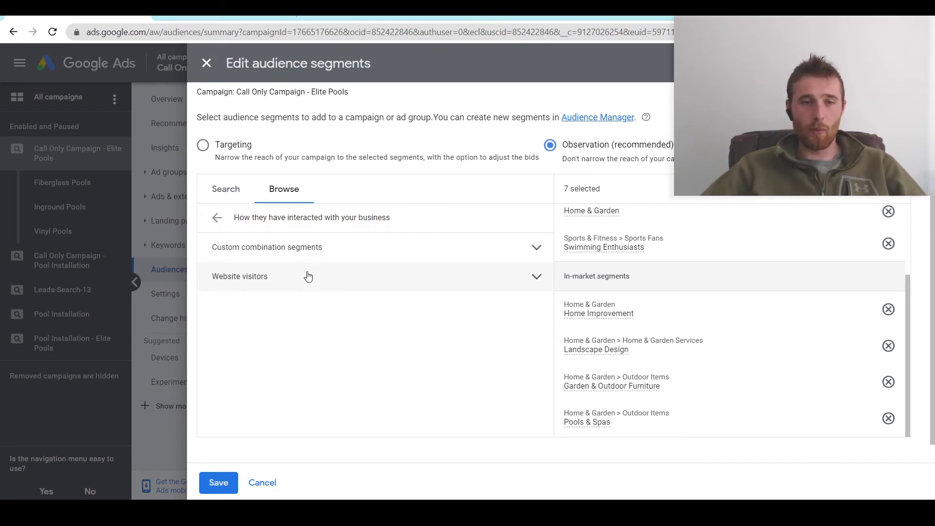
pyautogui.click(312, 258)
pyautogui.click(312, 258)
pyautogui.click(217, 217)
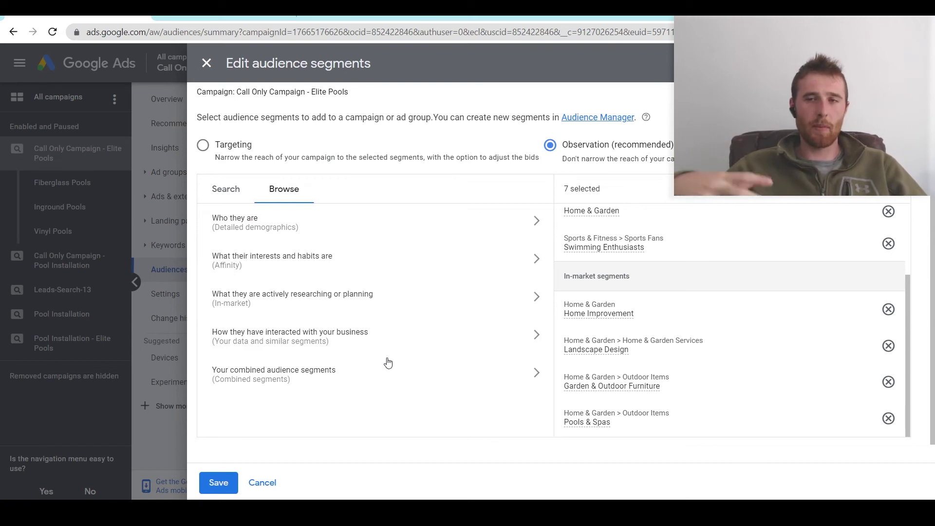
# Add the Remarketing List segment from the website visitors to the campaign's audience segments
pyautogui.click(297, 343)
pyautogui.click(293, 276)
pyautogui.click(296, 282)
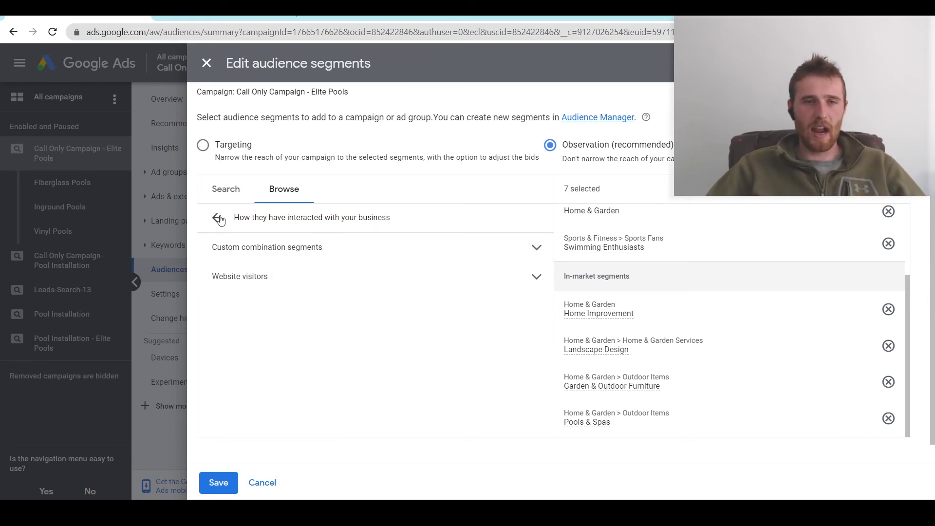
pyautogui.click(278, 276)
pyautogui.click(258, 364)
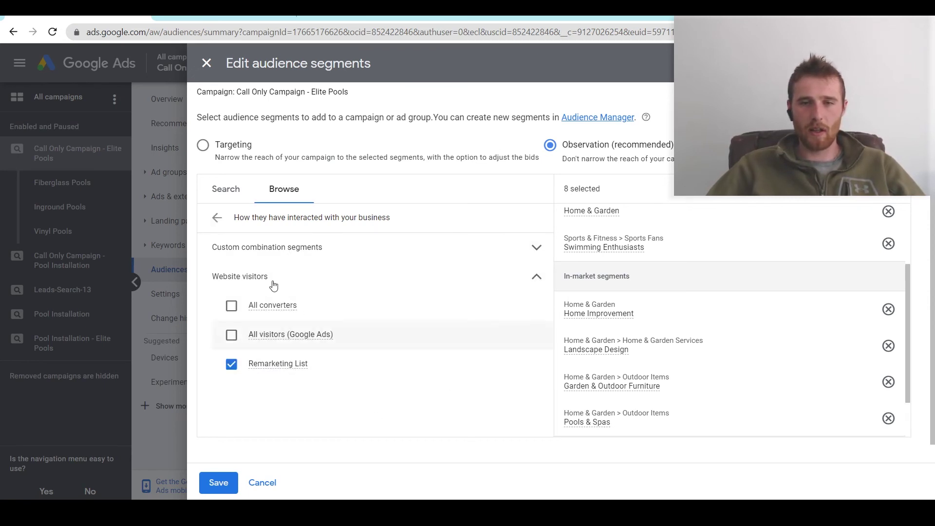
# Check the combined audience segments, then save the campaign's audience segment selection
pyautogui.click(217, 218)
pyautogui.click(310, 382)
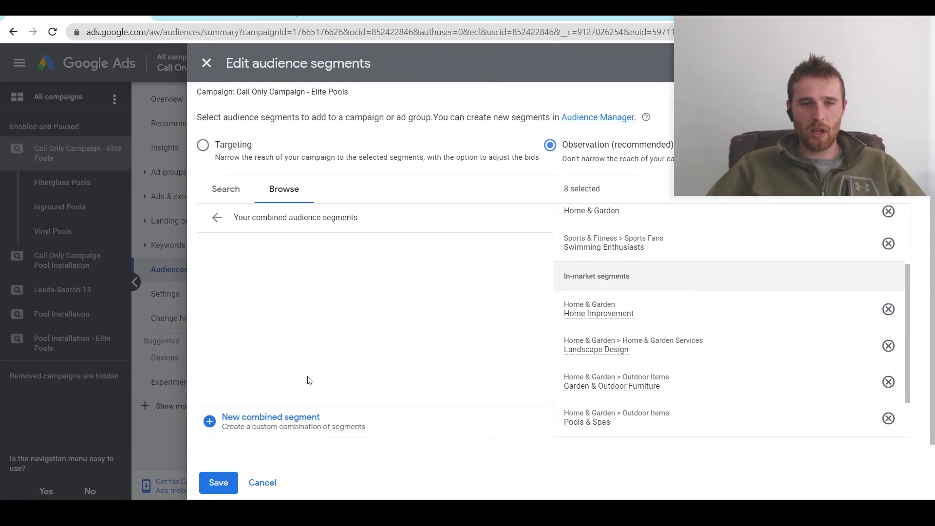
pyautogui.click(218, 219)
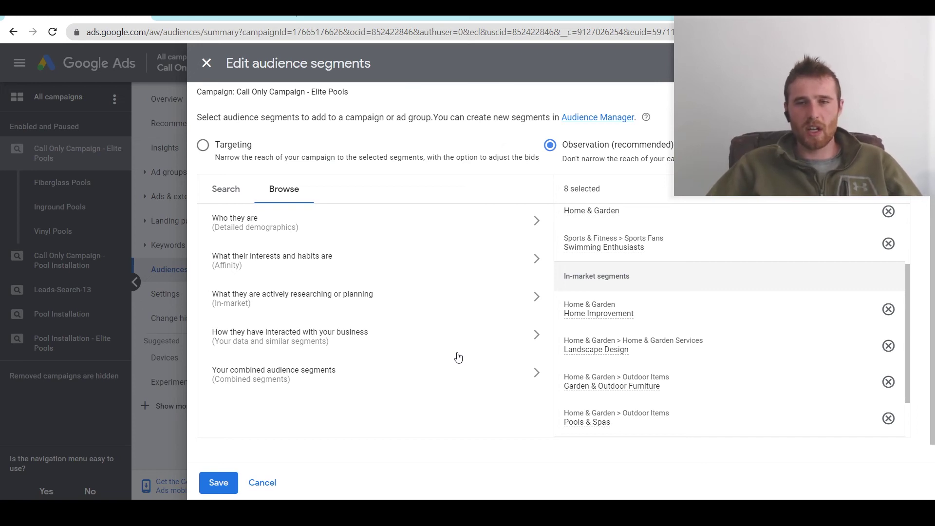
pyautogui.scroll(3, 643, 306)
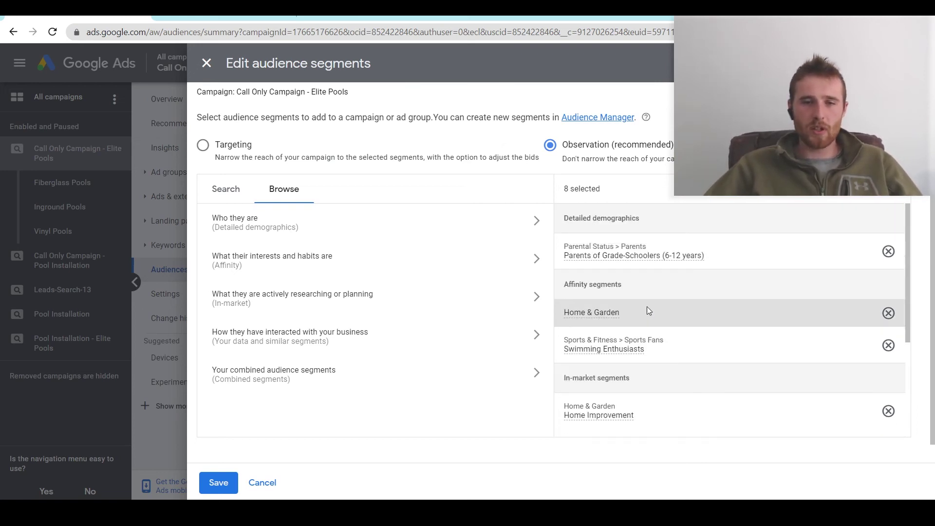
pyautogui.click(212, 491)
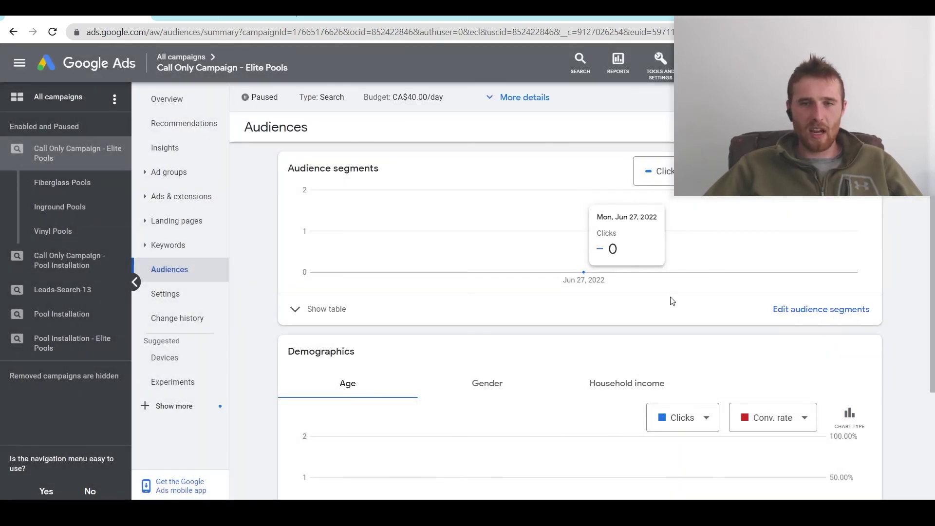
# Show the table of the campaign's audience segments and widen its Audience segment column so longer segment names fit
pyautogui.click(297, 312)
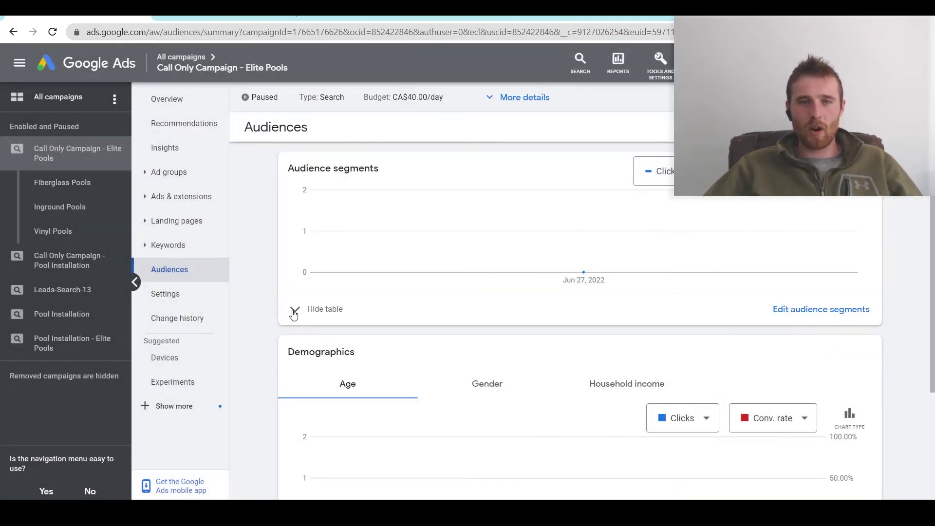
pyautogui.scroll(-2, 273, 311)
pyautogui.scroll(-3, 272, 310)
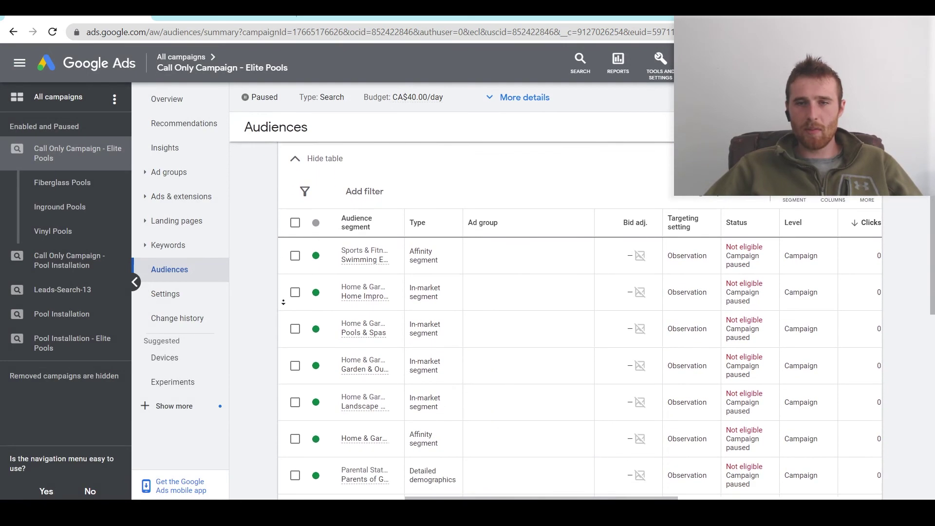
pyautogui.scroll(5, 283, 317)
pyautogui.scroll(-3, 285, 319)
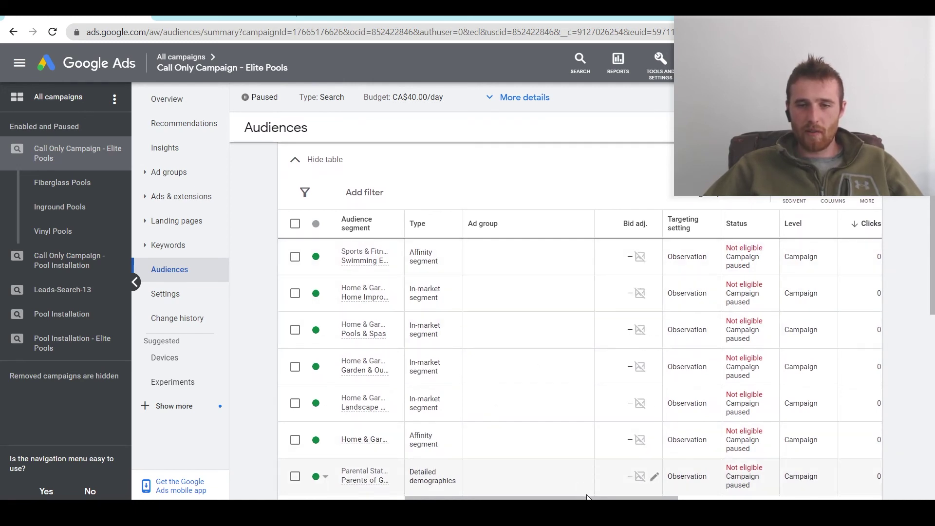
pyautogui.moveTo(573, 498)
pyautogui.mouseDown()
pyautogui.moveTo(626, 498)
pyautogui.moveTo(572, 498)
pyautogui.mouseUp()
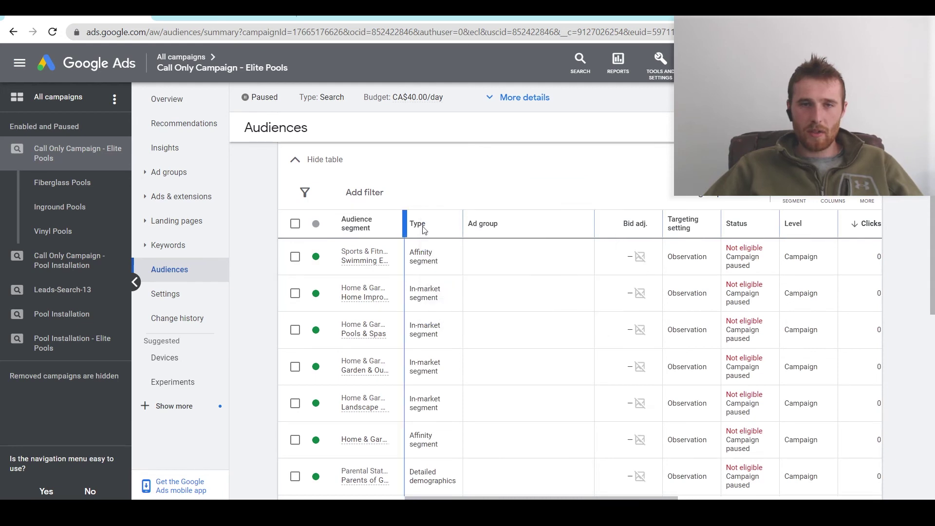
pyautogui.moveTo(405, 225); pyautogui.dragTo(447, 226)
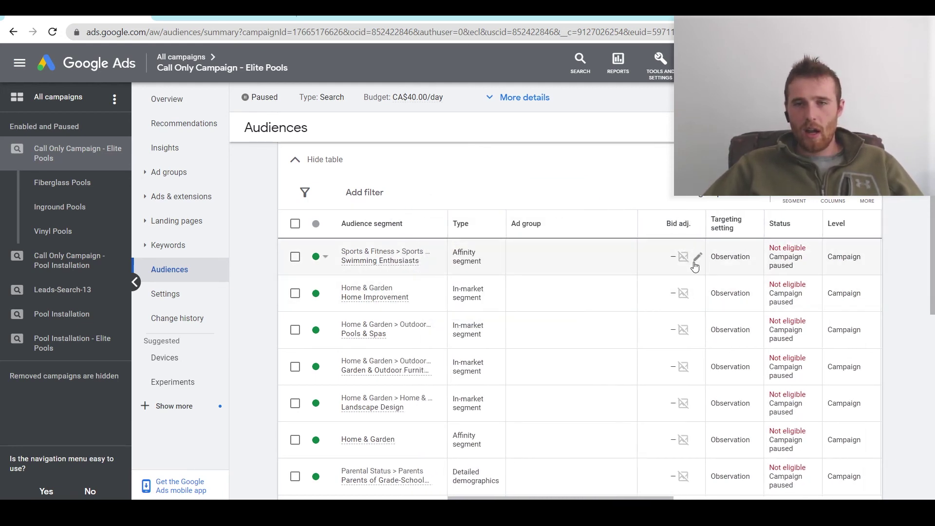
# Set the bid adjustment of the Swimming Enthusiasts affinity segment to a 10% increase
pyautogui.moveTo(498, 498); pyautogui.dragTo(538, 496)
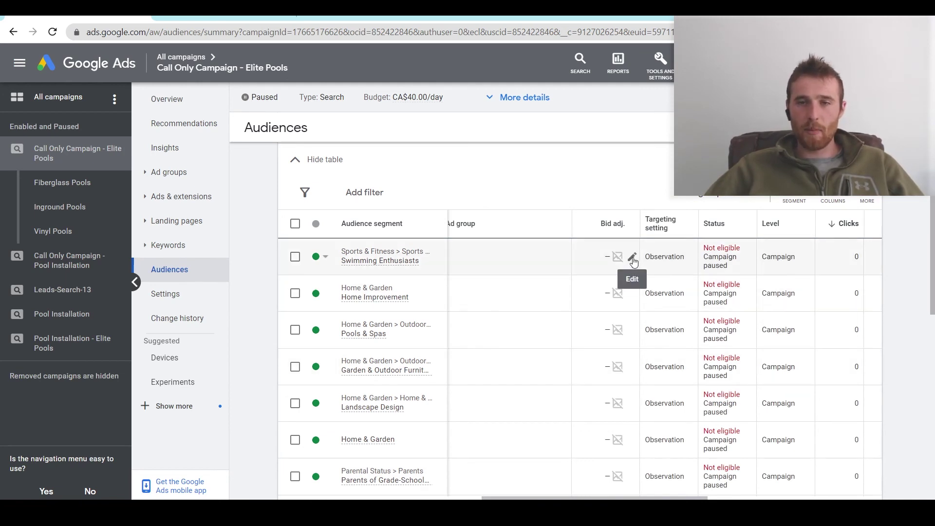
pyautogui.click(633, 258)
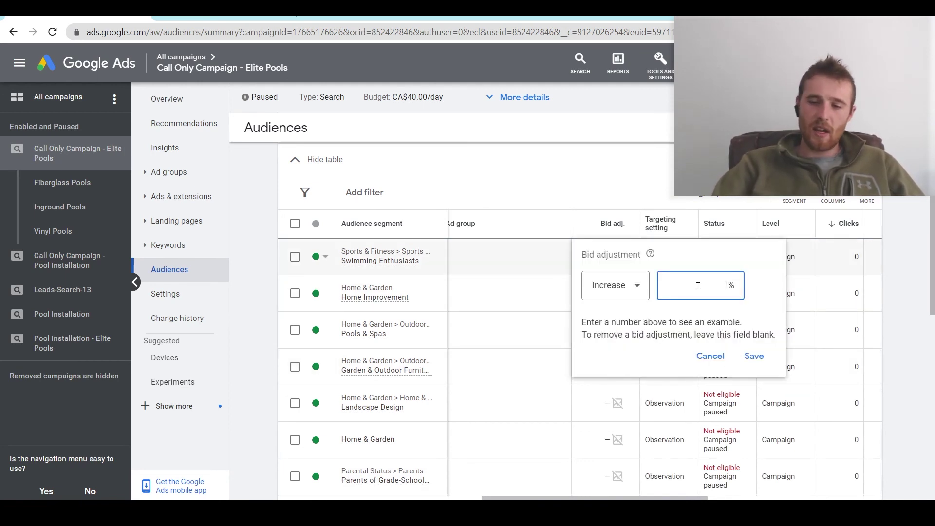
pyautogui.write('10')
pyautogui.press('Return')
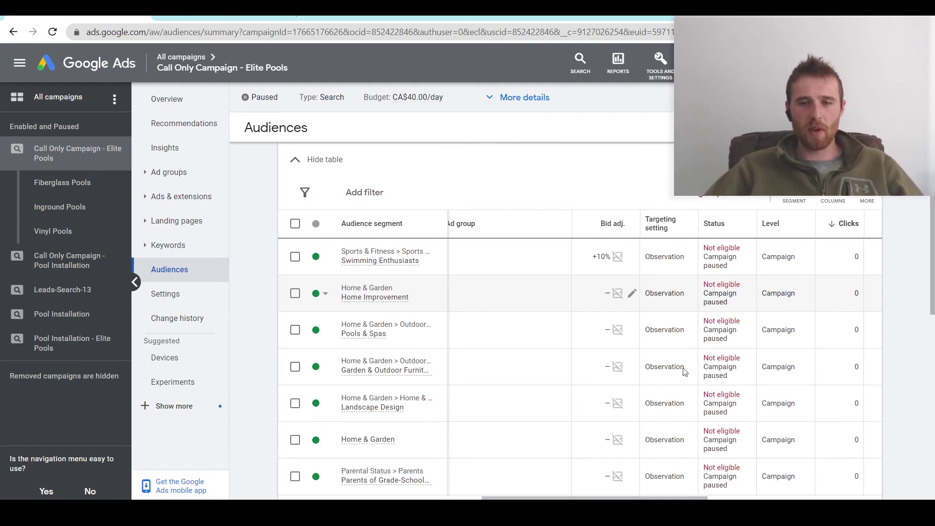
# Set the bid adjustment of the Home & Garden affinity segment to a 10% decrease
pyautogui.moveTo(620, 497); pyautogui.dragTo(842, 477)
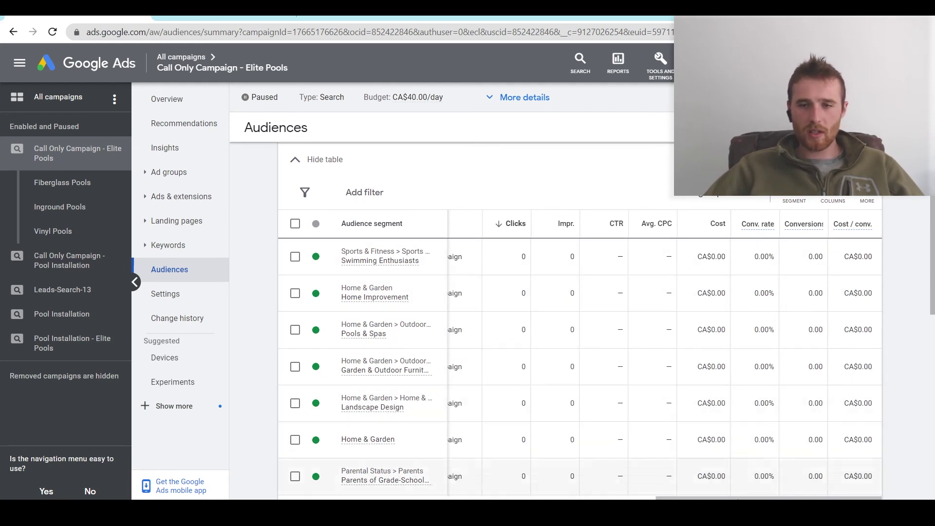
pyautogui.moveTo(770, 497); pyautogui.dragTo(560, 497)
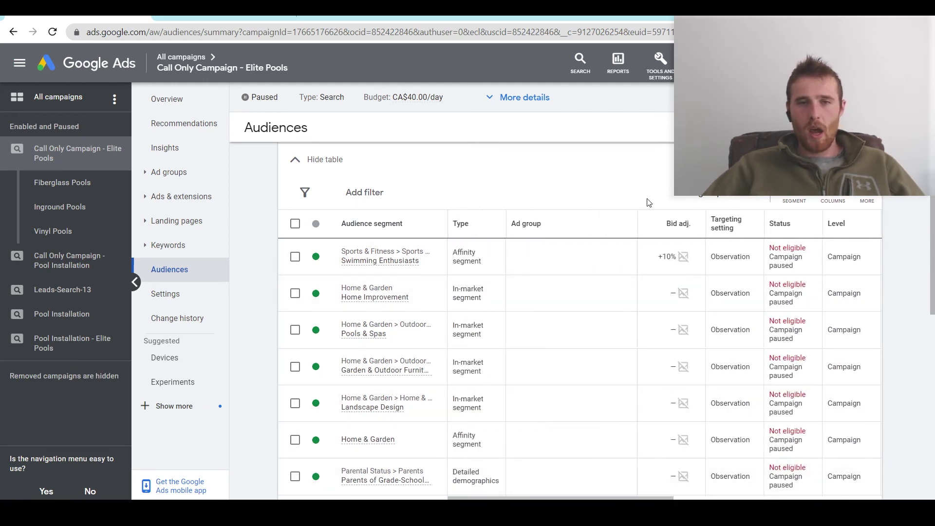
pyautogui.scroll(3, 641, 198)
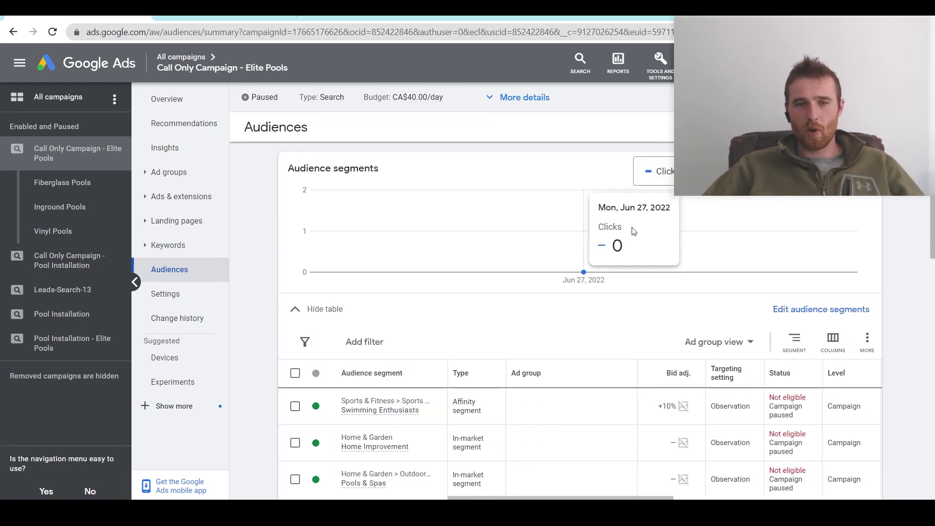
pyautogui.scroll(-3, 634, 230)
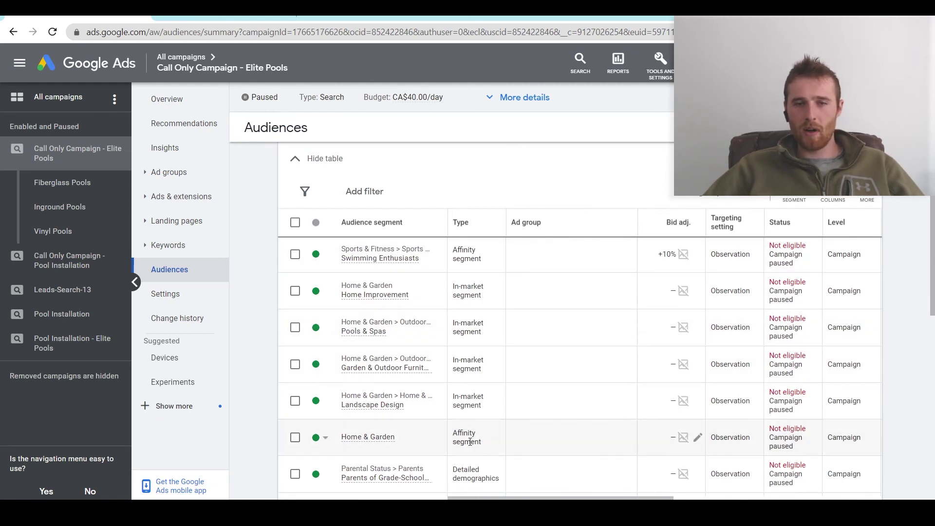
pyautogui.moveTo(536, 498)
pyautogui.mouseDown()
pyautogui.moveTo(745, 498)
pyautogui.moveTo(536, 498)
pyautogui.mouseUp()
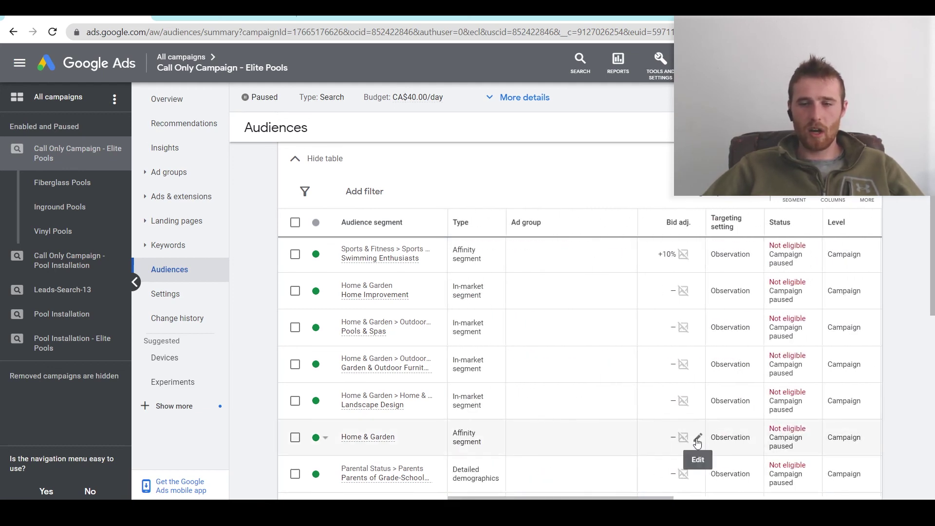
pyautogui.click(698, 439)
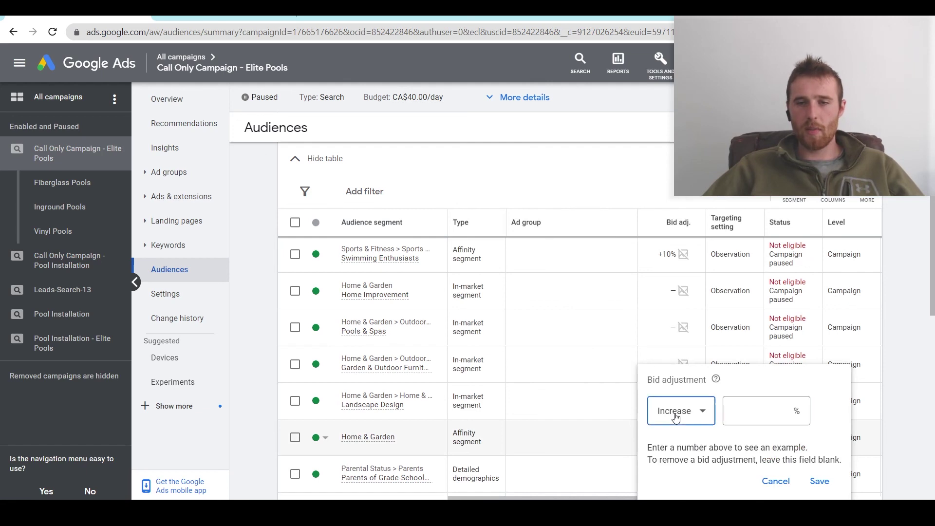
pyautogui.click(682, 410)
pyautogui.click(675, 435)
pyautogui.click(782, 411)
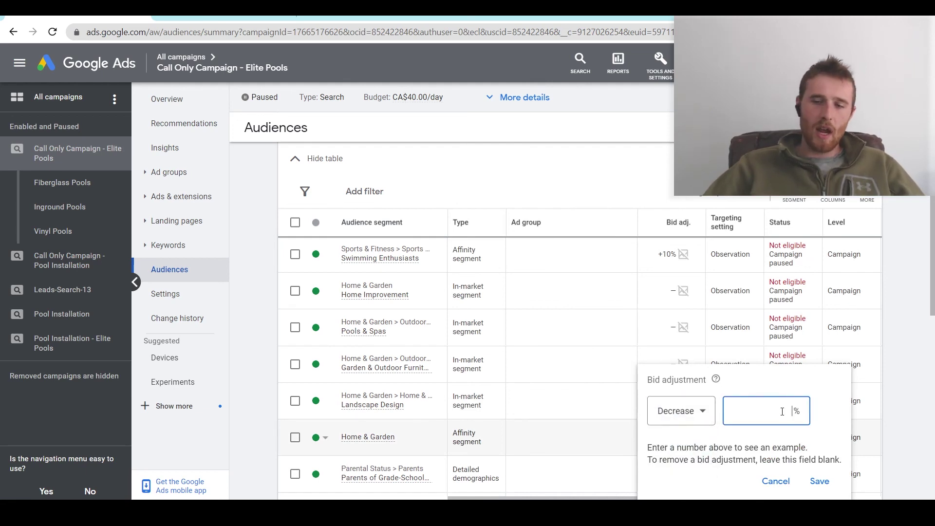
pyautogui.write('10')
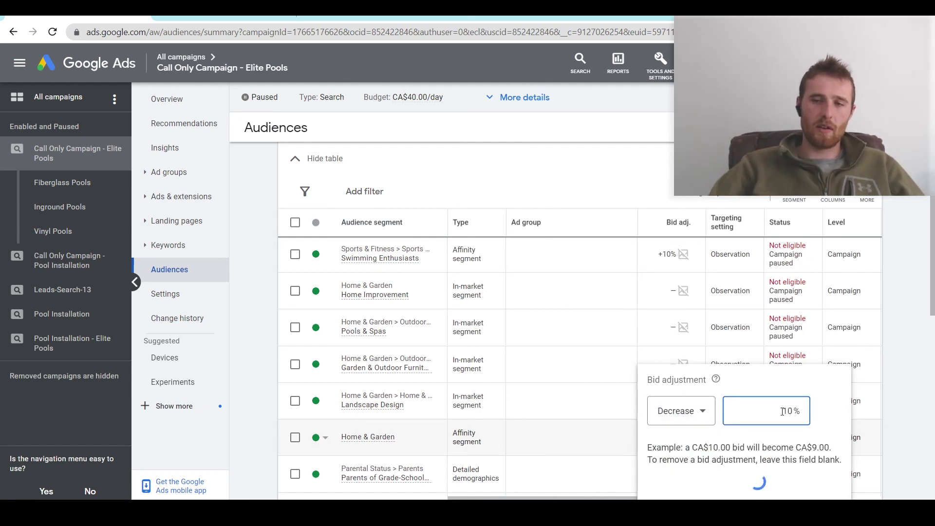
pyautogui.press('Return')
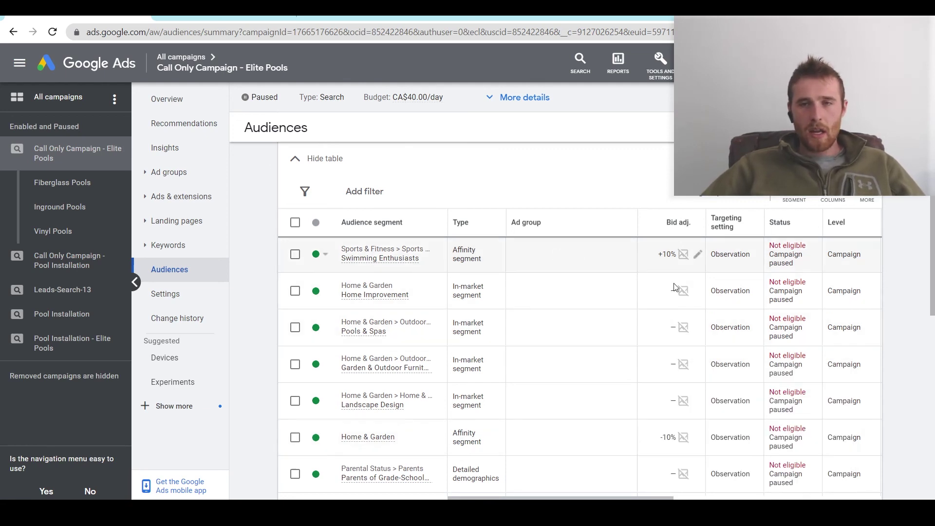
pyautogui.scroll(-3, 666, 292)
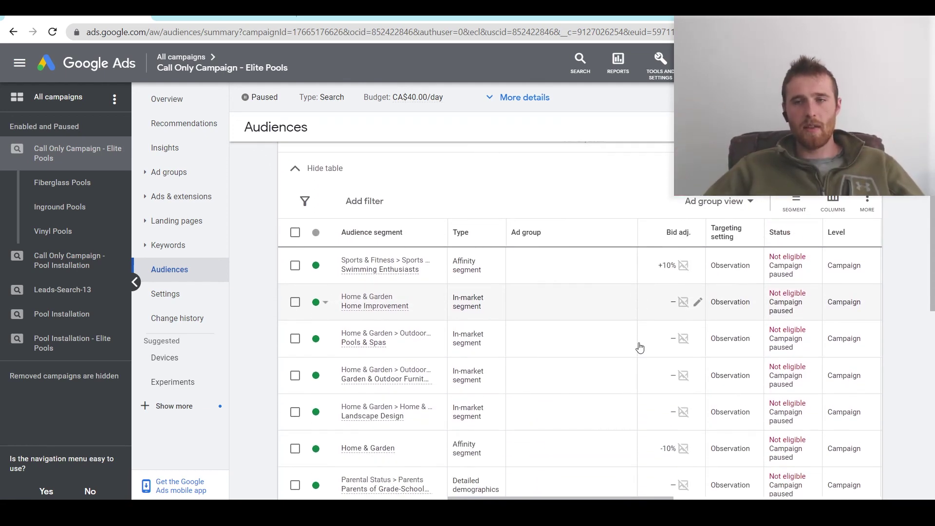
pyautogui.scroll(-3, 590, 344)
pyautogui.scroll(3, 521, 313)
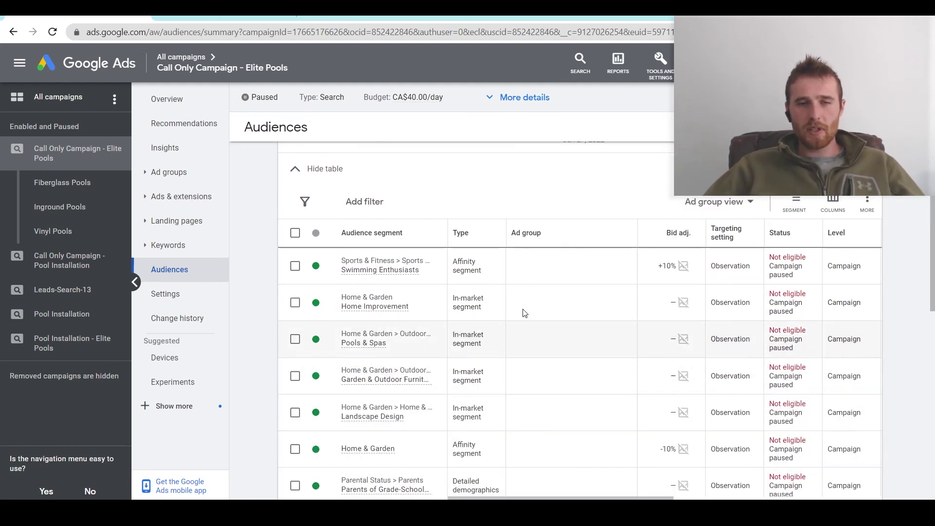
pyautogui.scroll(3, 520, 311)
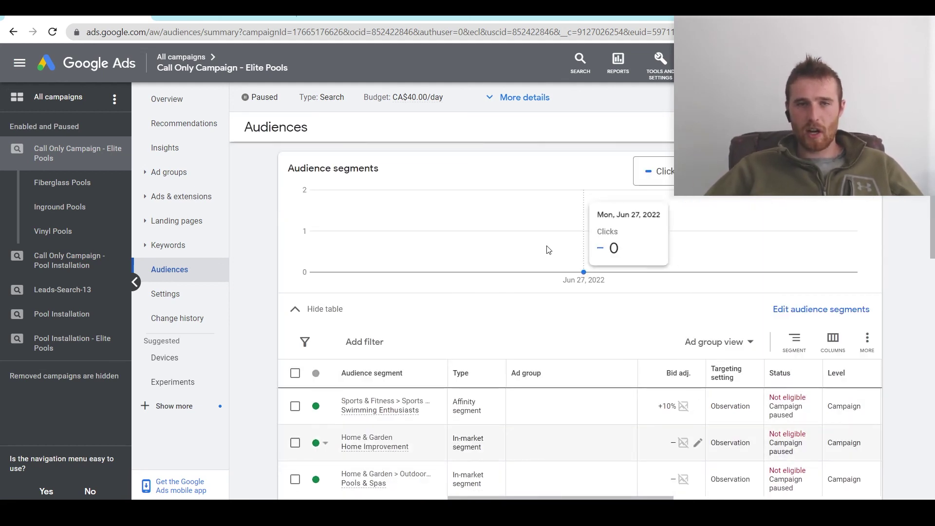